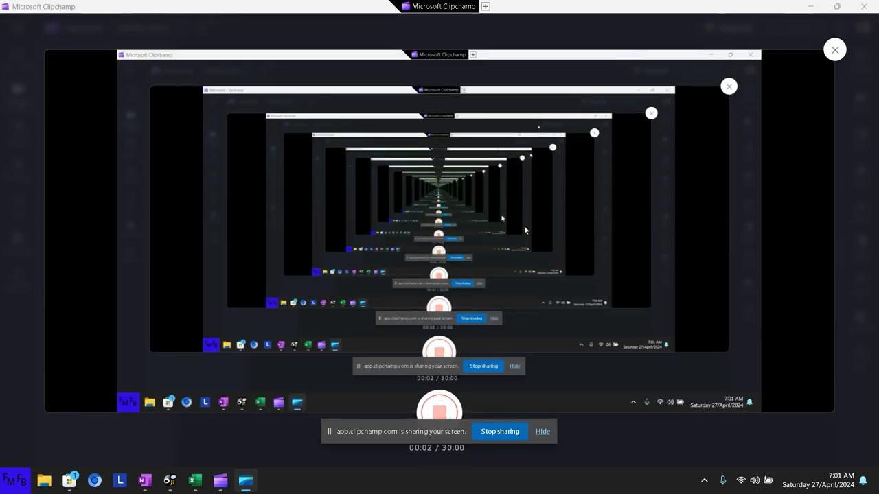
- Bring the blank Book1 Excel workbook to the front
{"action": "left_click", "coordinate": [196, 483]}
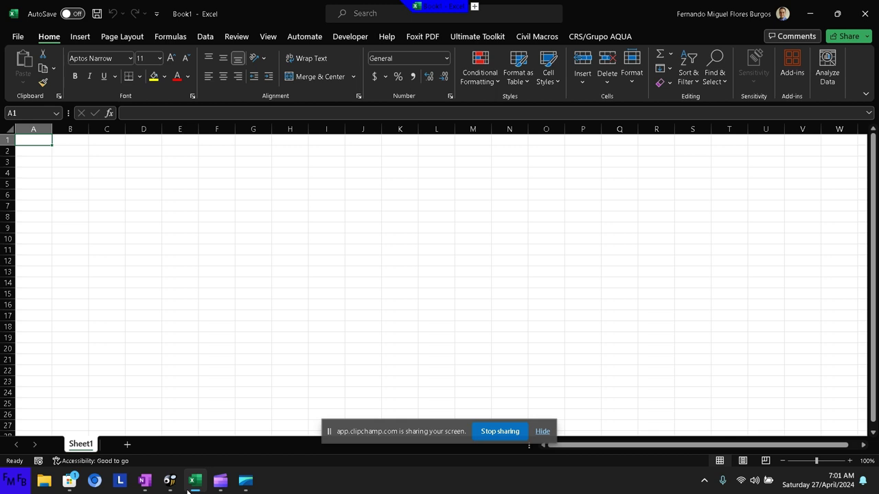
- Enter headers Country and Value, then Honduras, Nicaragua, El Salvador in A2:A4
{"action": "type", "text": "Countri"}
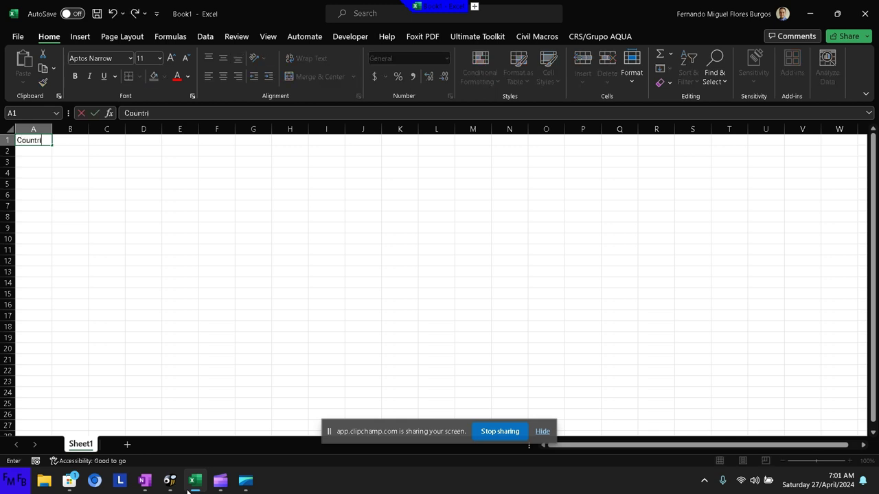
{"action": "key", "text": "BackSpace"}
{"action": "type", "text": "y"}
{"action": "key", "text": "BackSpace"}
{"action": "key", "text": "Tab"}
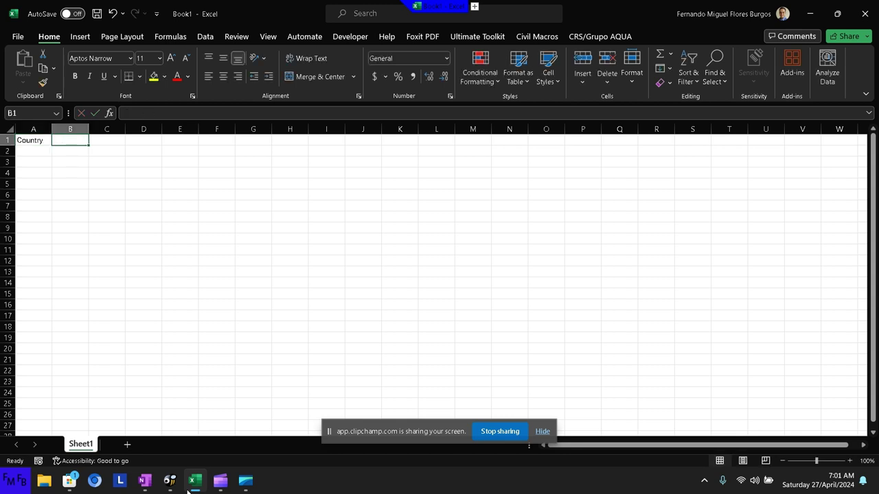
{"action": "type", "text": "Value"}
{"action": "key", "text": "Return"}
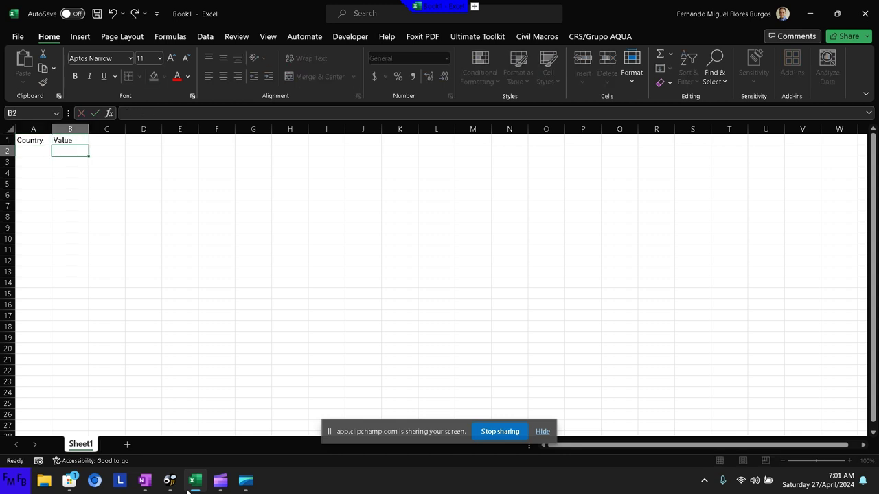
{"action": "type", "text": "Hond"}
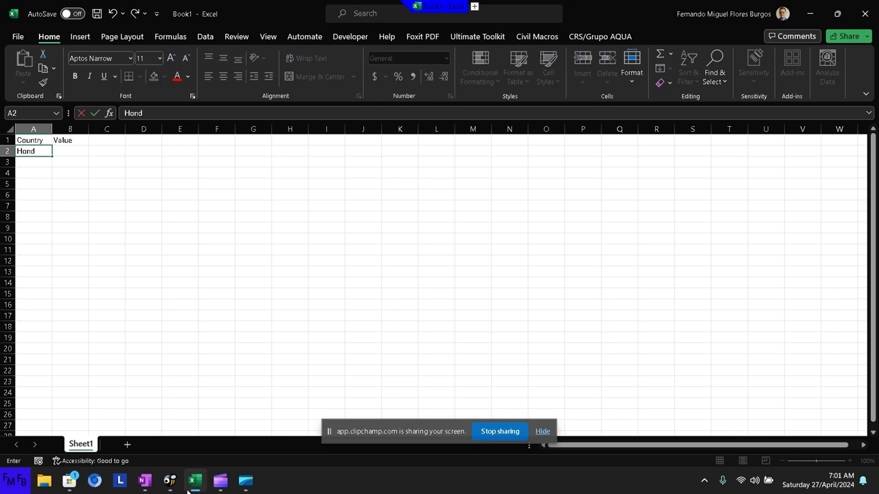
{"action": "type", "text": "uras"}
{"action": "key", "text": "Return"}
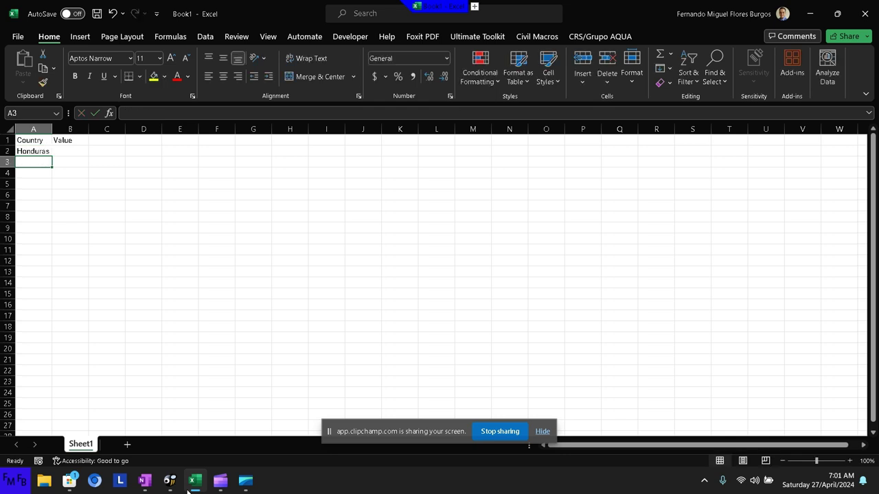
{"action": "type", "text": "Nicaragua"}
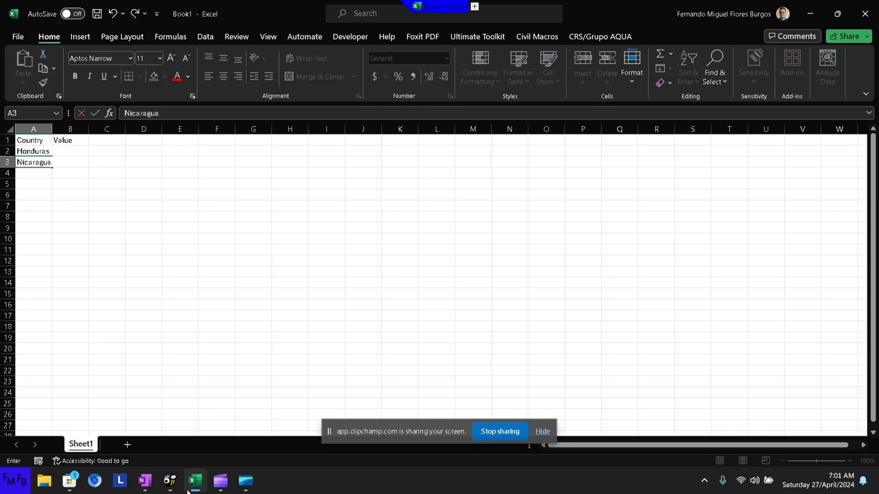
{"action": "key", "text": "Return"}
{"action": "type", "text": "E"}
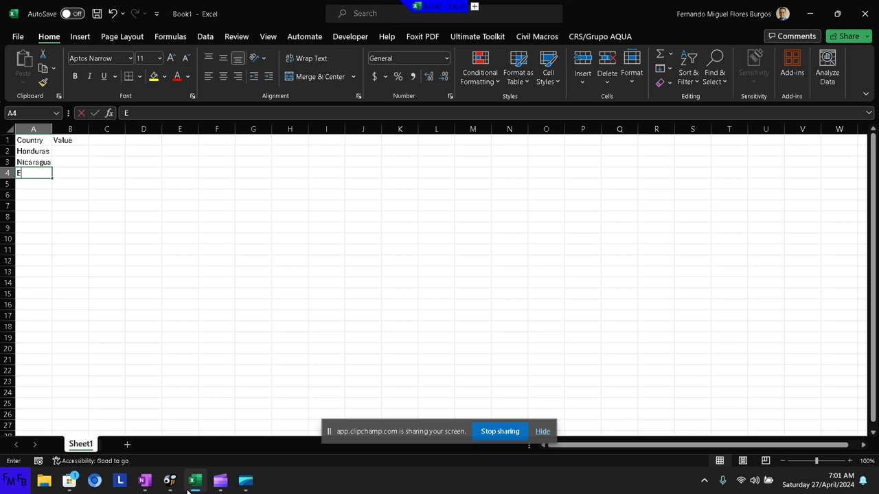
{"action": "type", "text": "l Sal"}
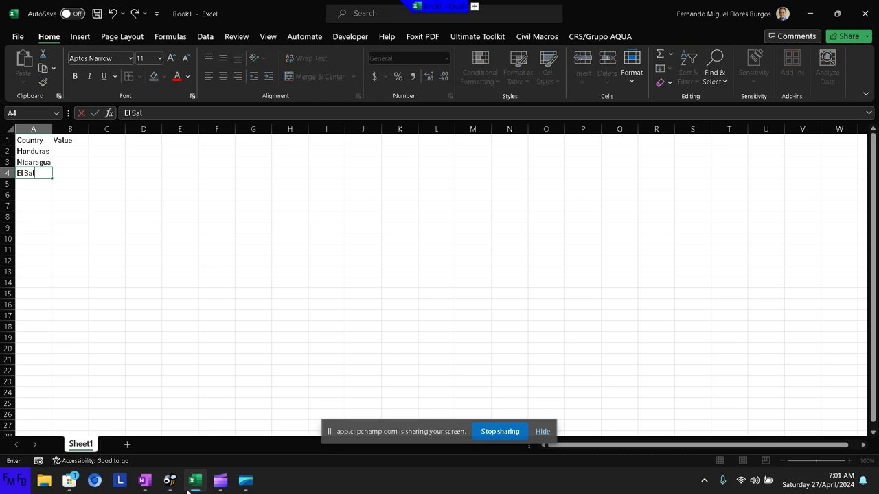
{"action": "type", "text": "vador"}
{"action": "key", "text": "Tab"}
- Copy the three country names from A2:A4 into A5:A7
{"action": "key", "text": "Left"}
{"action": "key", "text": "Up"}
{"action": "key", "text": "Up"}
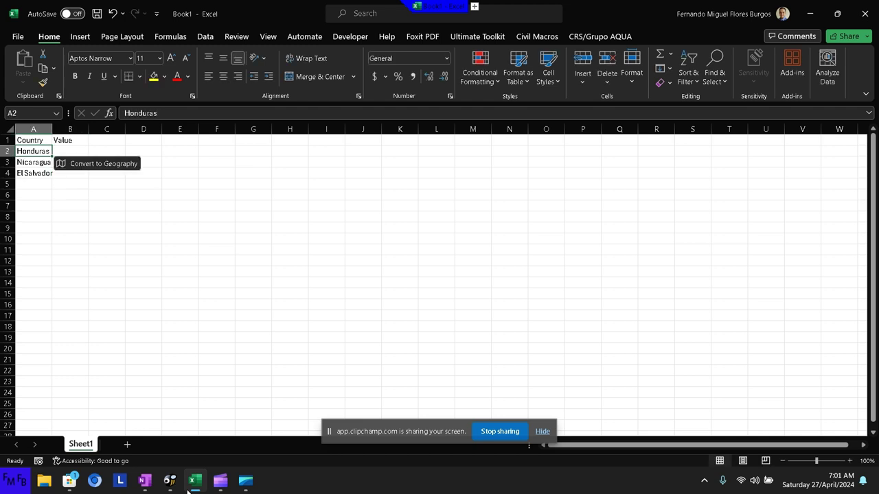
{"action": "key", "text": "shift+Down"}
{"action": "key", "text": "shift+Down"}
{"action": "key", "text": "ctrl+c"}
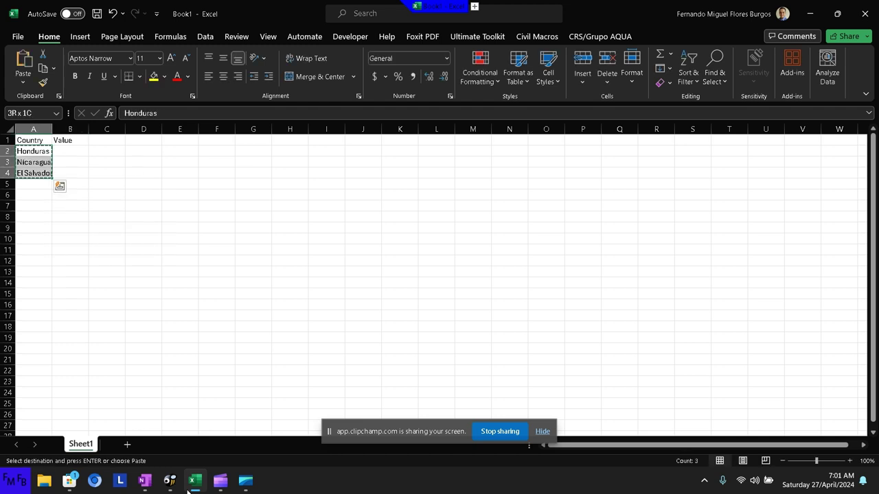
{"action": "key", "text": "Down"}
{"action": "key", "text": "Down"}
{"action": "key", "text": "Down"}
{"action": "key", "text": "ctrl+v"}
- Enter values 10, 30, 20, 60, 40, 50 in B2:B7
{"action": "key", "text": "Right"}
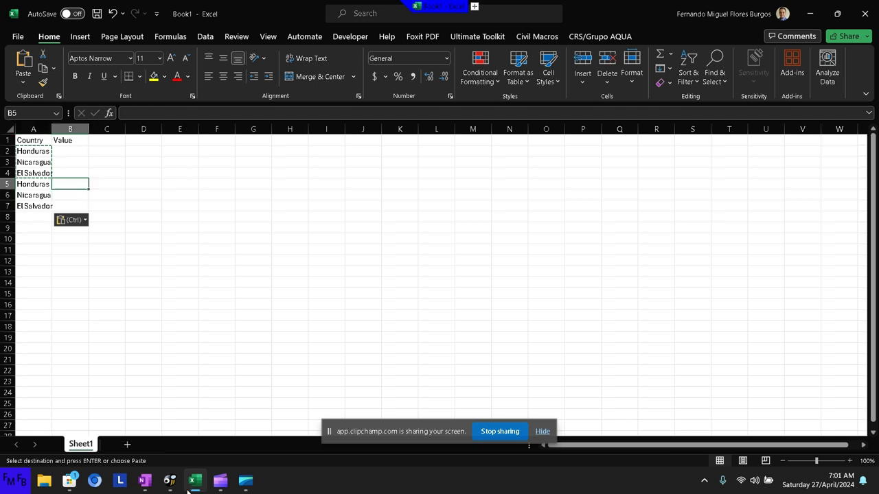
{"action": "key", "text": "Up"}
{"action": "key", "text": "Up"}
{"action": "key", "text": "Up"}
{"action": "type", "text": "1"}
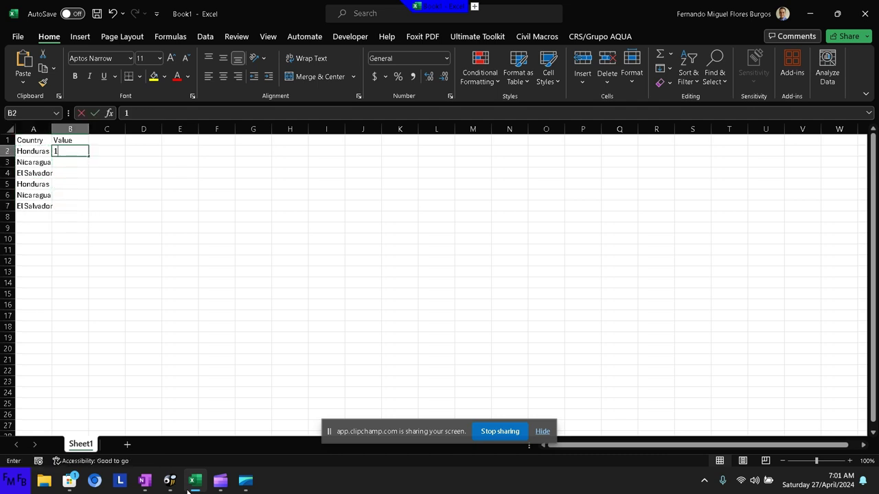
{"action": "type", "text": "0"}
{"action": "key", "text": "Return"}
{"action": "type", "text": "30"}
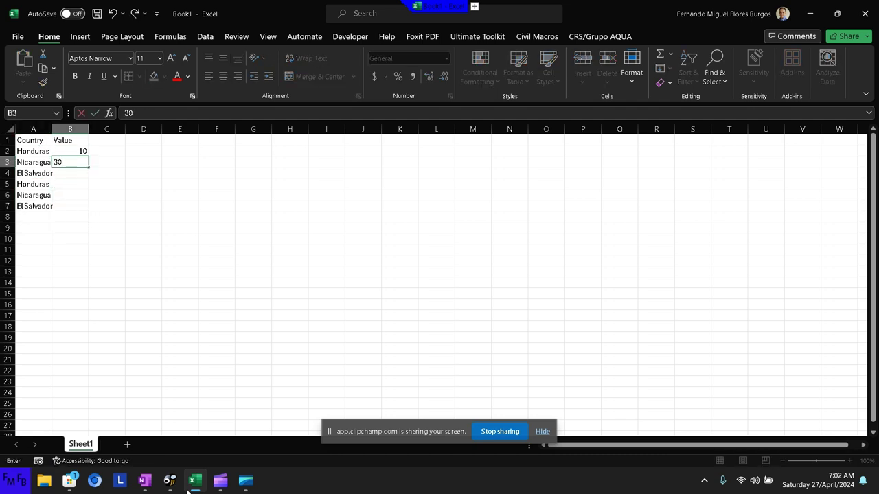
{"action": "key", "text": "Return"}
{"action": "type", "text": "20"}
{"action": "key", "text": "Return"}
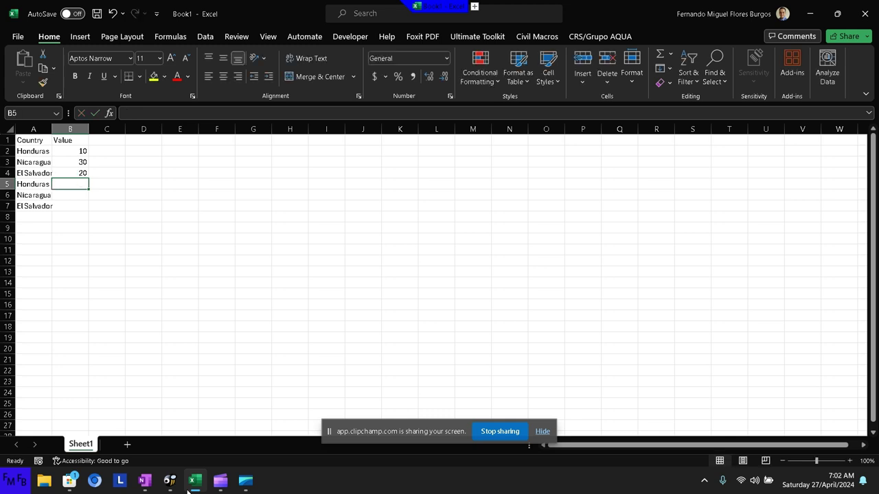
{"action": "type", "text": "60"}
{"action": "key", "text": "Return"}
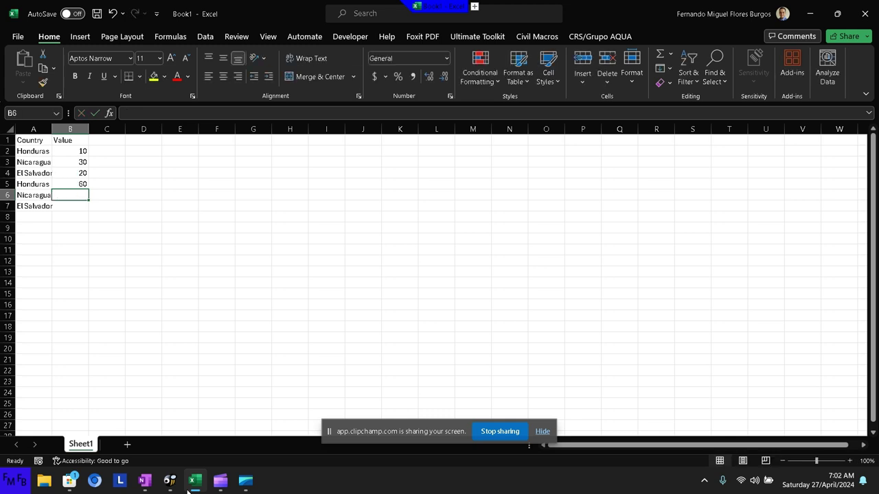
{"action": "type", "text": "40"}
{"action": "key", "text": "Return"}
{"action": "type", "text": "50"}
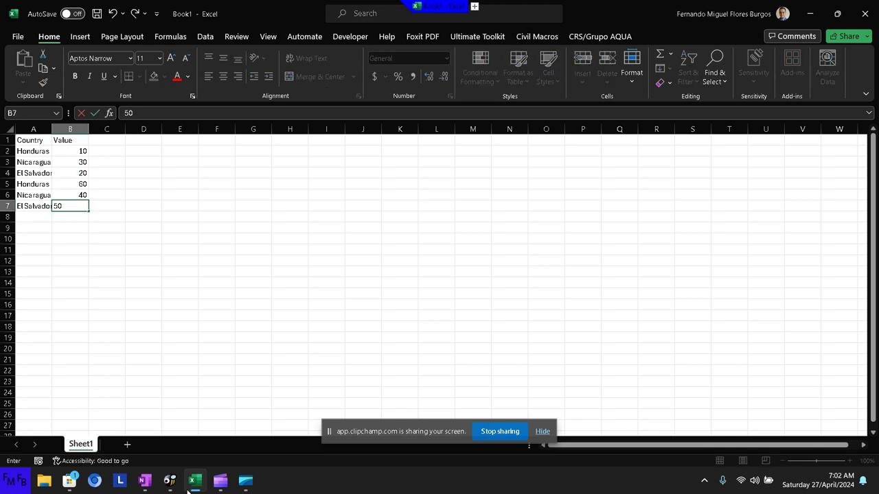
{"action": "key", "text": "Return"}
{"action": "key", "text": "Up"}
{"action": "key", "text": "Up"}
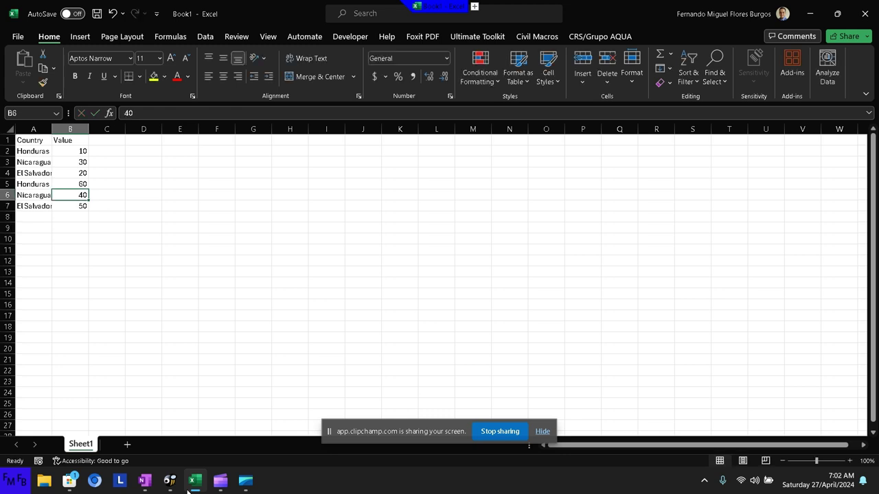
- Create a PivotTable from Sheet1!$A$1:$B$7 on a new worksheet
{"action": "left_click", "coordinate": [85, 39]}
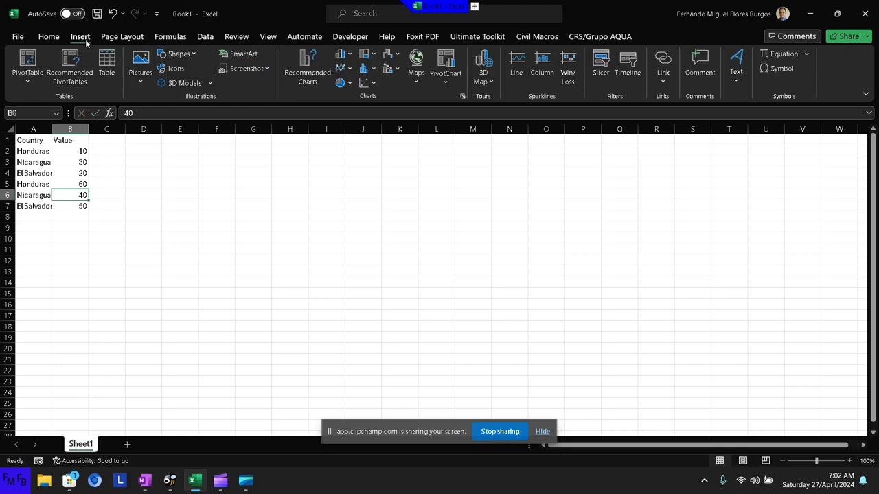
{"action": "left_click", "coordinate": [24, 83]}
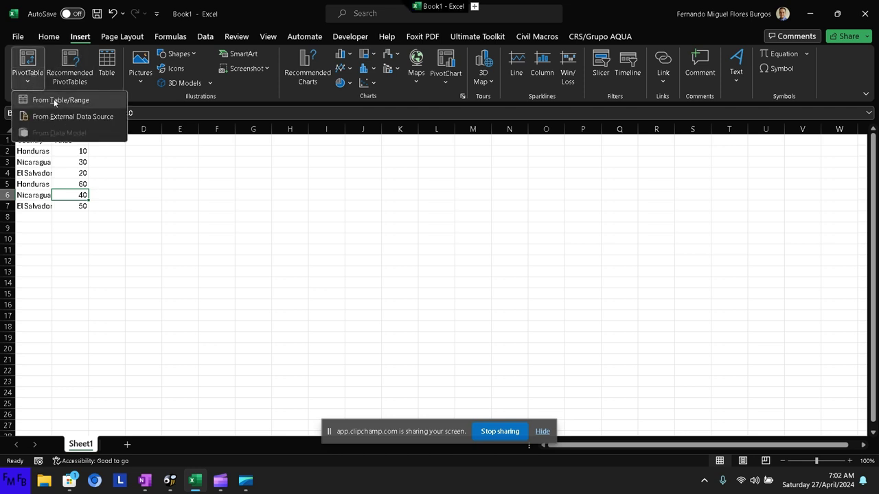
{"action": "left_click", "coordinate": [54, 101]}
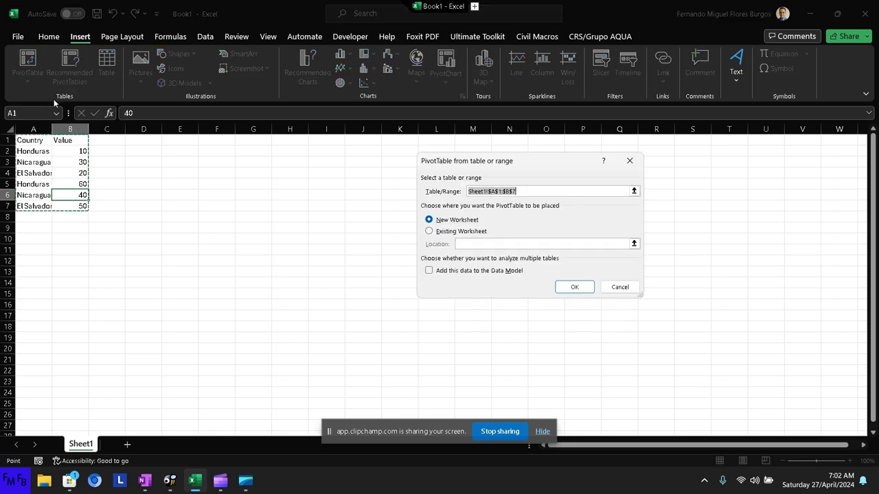
{"action": "left_click", "coordinate": [574, 287]}
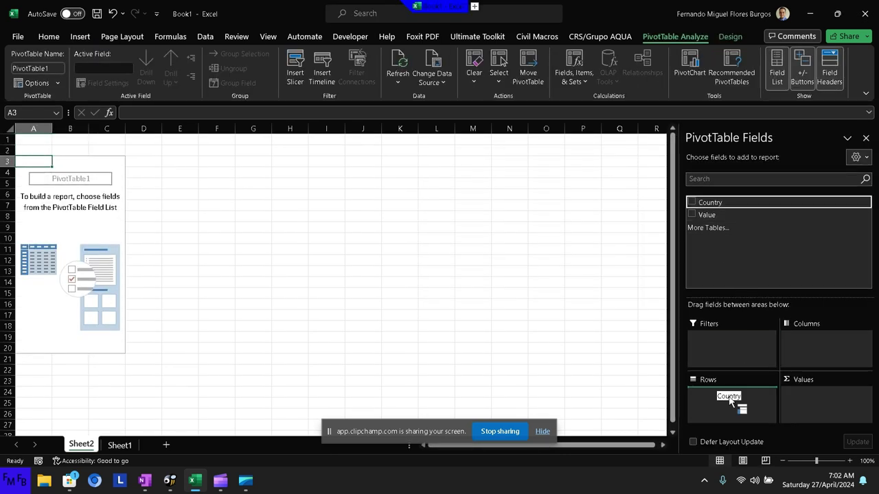
- Put Country in the pivot rows and sum Value for each country
{"action": "left_click_drag", "start_coordinate": [707, 206], "coordinate": [724, 397]}
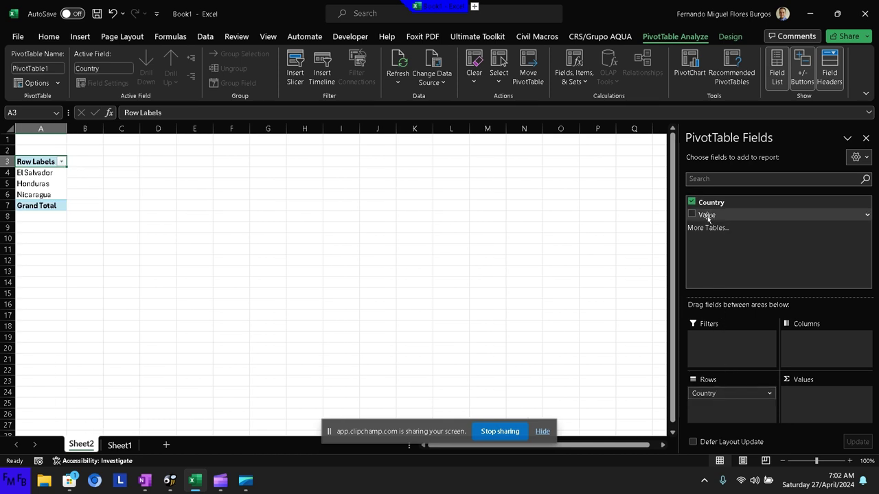
{"action": "left_click_drag", "start_coordinate": [708, 215], "coordinate": [807, 345]}
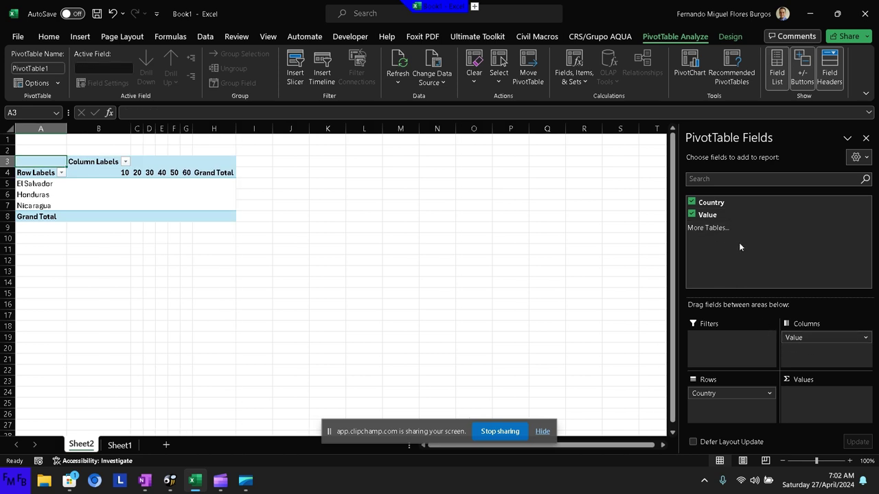
{"action": "left_click_drag", "start_coordinate": [800, 335], "coordinate": [793, 411]}
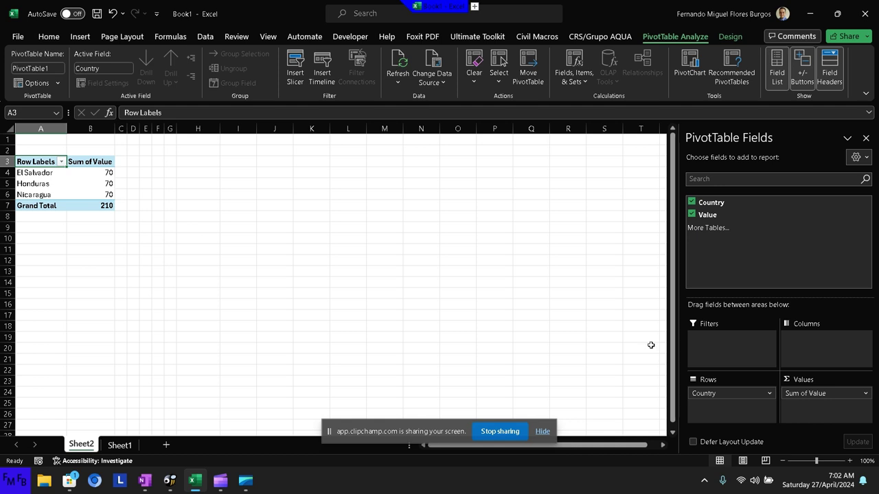
- Reselect a cell inside the PivotTable so its field pane reappears
{"action": "left_click", "coordinate": [75, 183]}
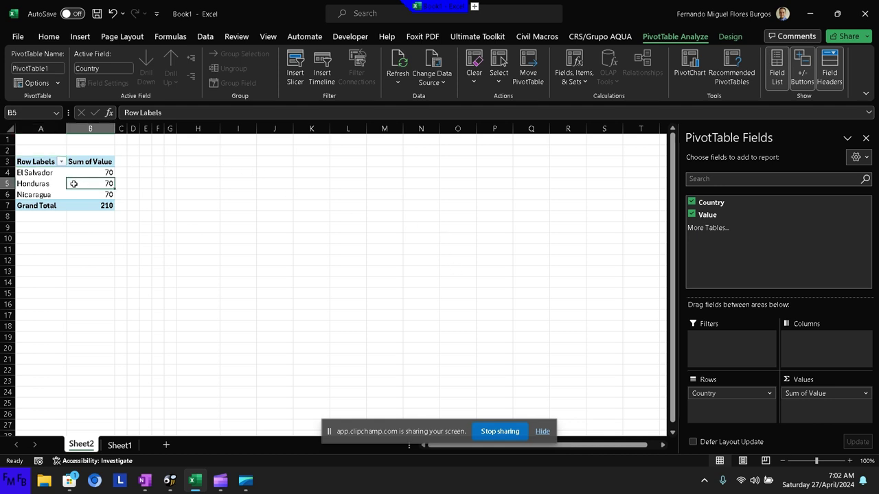
{"action": "left_click", "coordinate": [79, 37]}
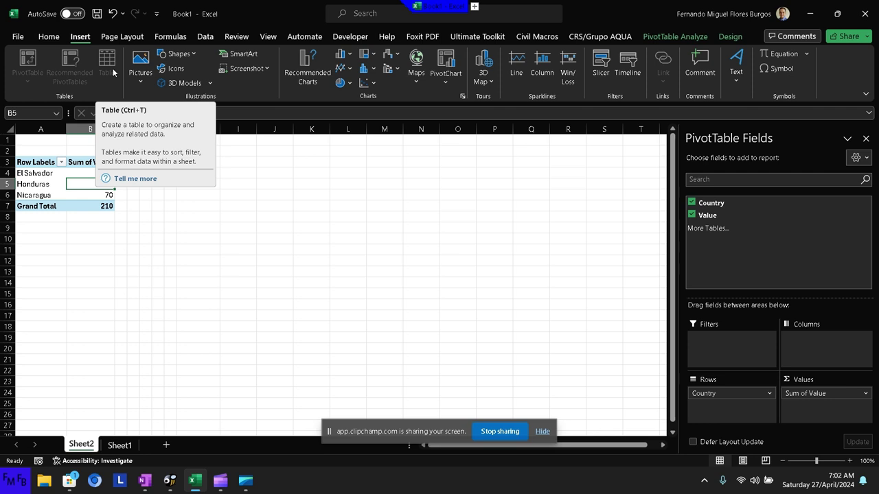
{"action": "left_click", "coordinate": [532, 208]}
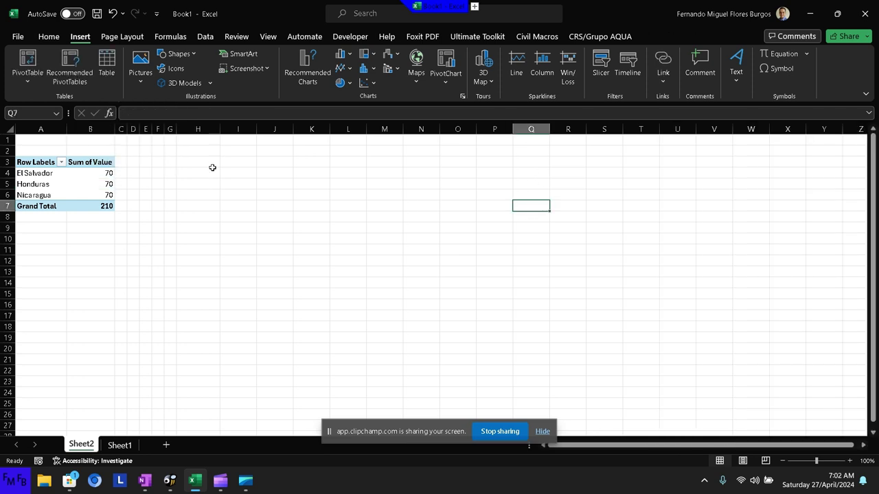
{"action": "left_click", "coordinate": [105, 177]}
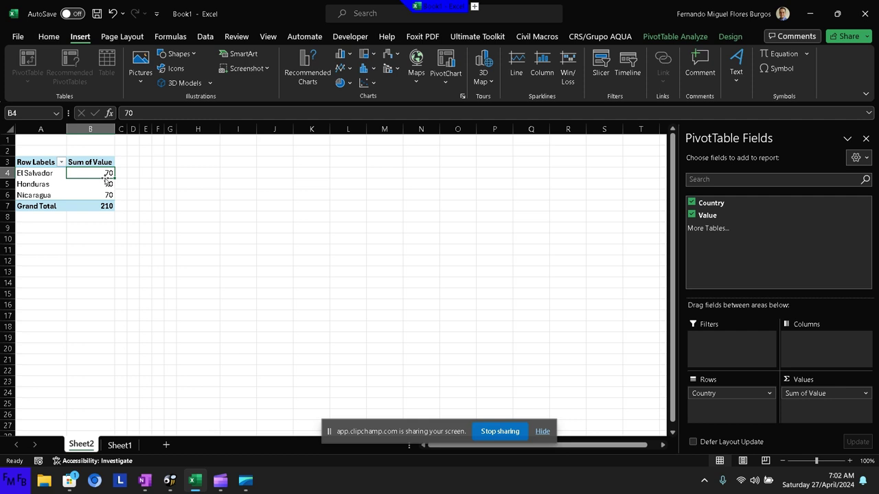
- Insert a clustered column PivotChart from the PivotTable
{"action": "left_click", "coordinate": [446, 76]}
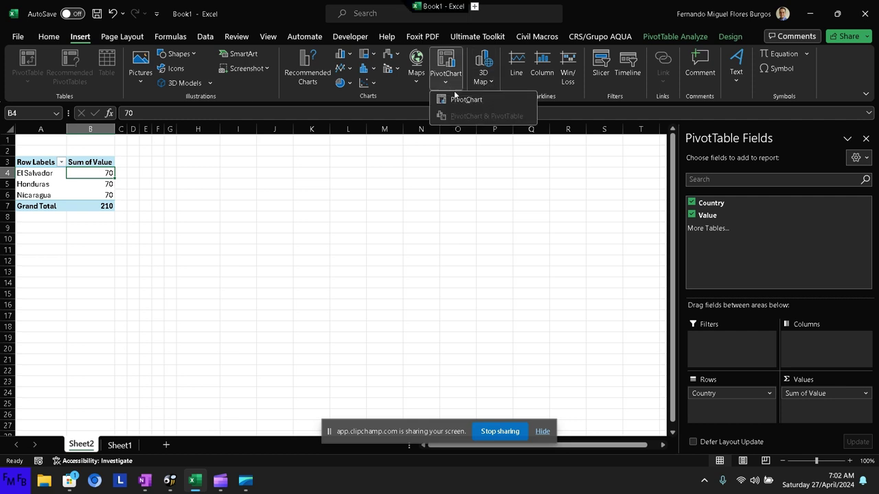
{"action": "left_click", "coordinate": [457, 101]}
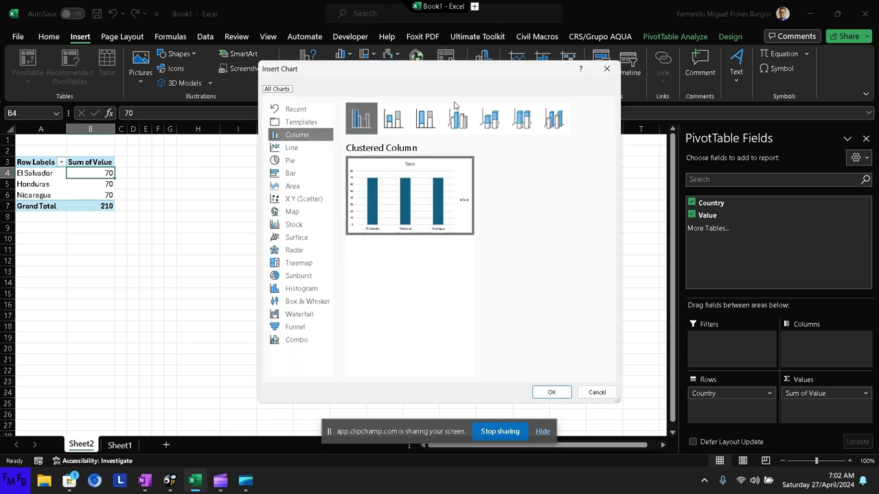
{"action": "left_click", "coordinate": [556, 393]}
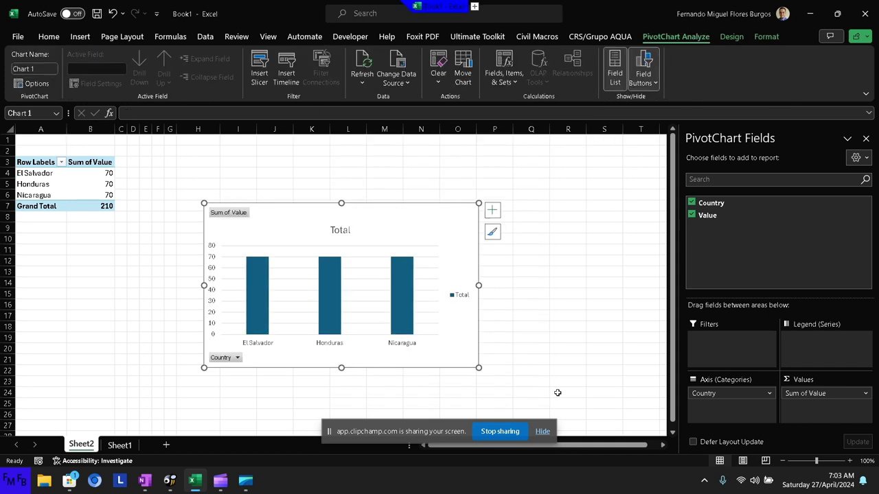
- Hide the Sum of Value field button on the PivotChart
{"action": "right_click", "coordinate": [235, 214]}
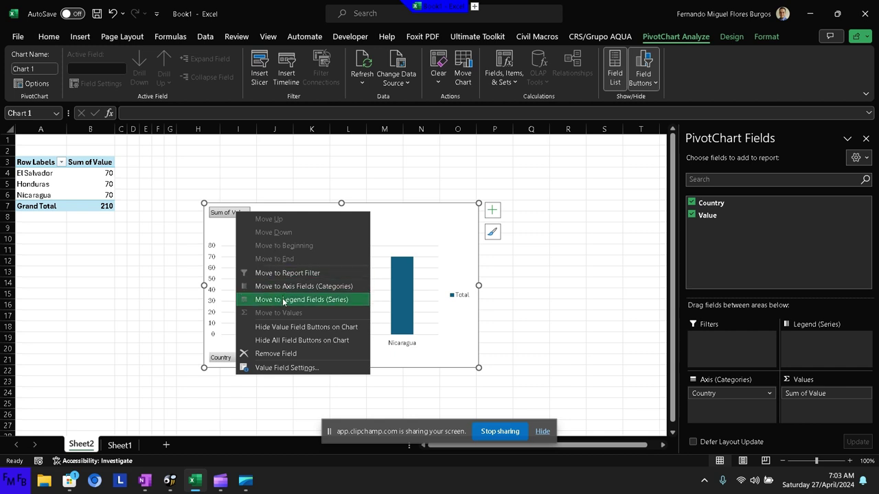
{"action": "left_click", "coordinate": [286, 329]}
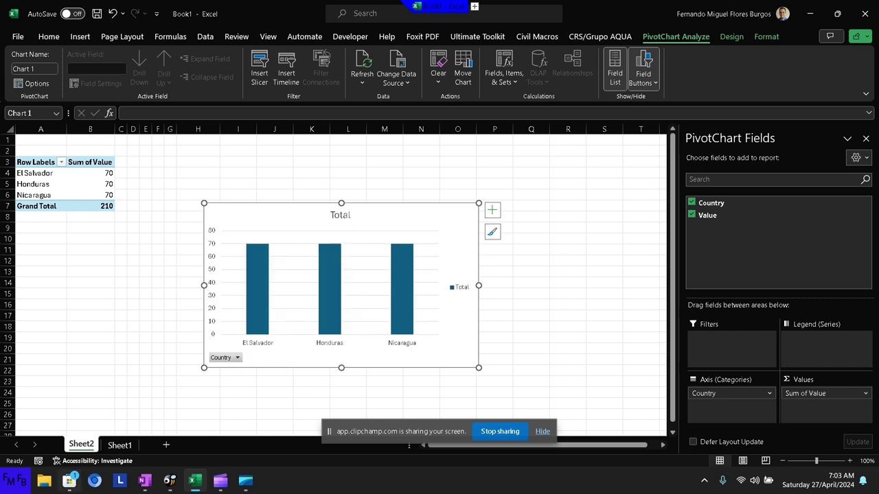
{"action": "left_click", "coordinate": [10, 484]}
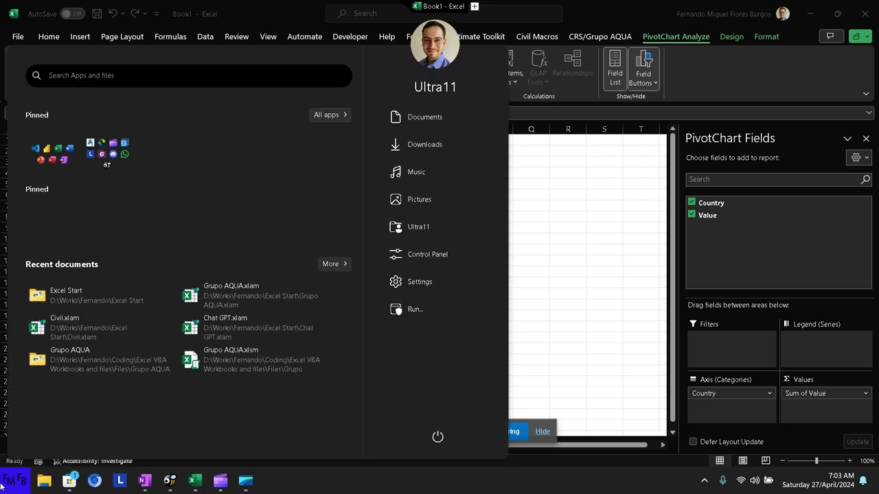
- Open Notepad maximized and type 'After creating the pivot chart, you need to right click on the filter…'
{"action": "type", "text": "note"}
{"action": "key", "text": "Return"}
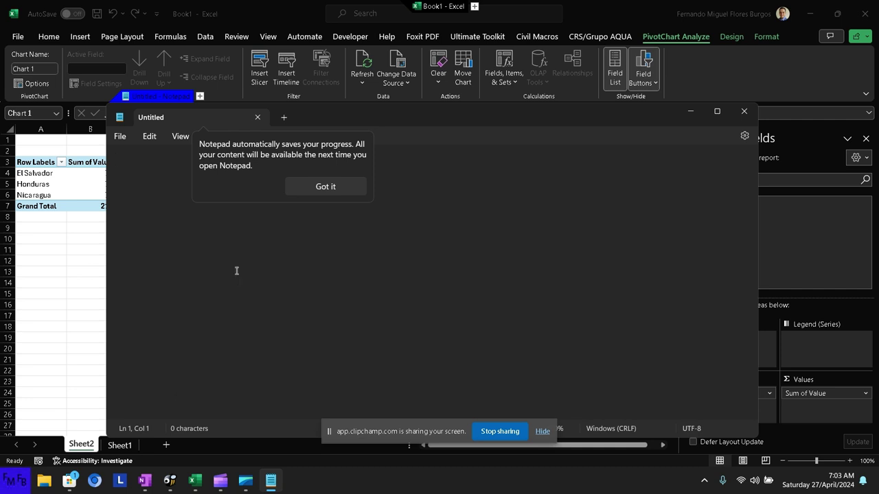
{"action": "left_click", "coordinate": [319, 185]}
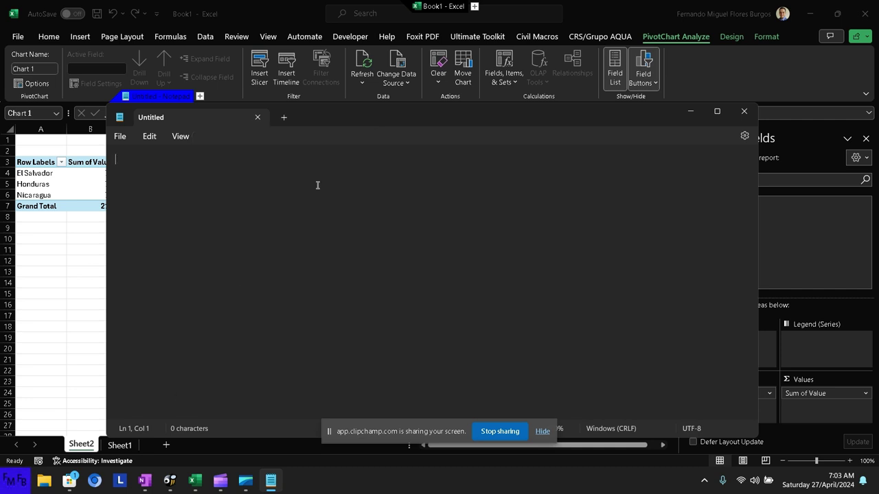
{"action": "left_click", "coordinate": [725, 115]}
{"action": "type", "text": "A"}
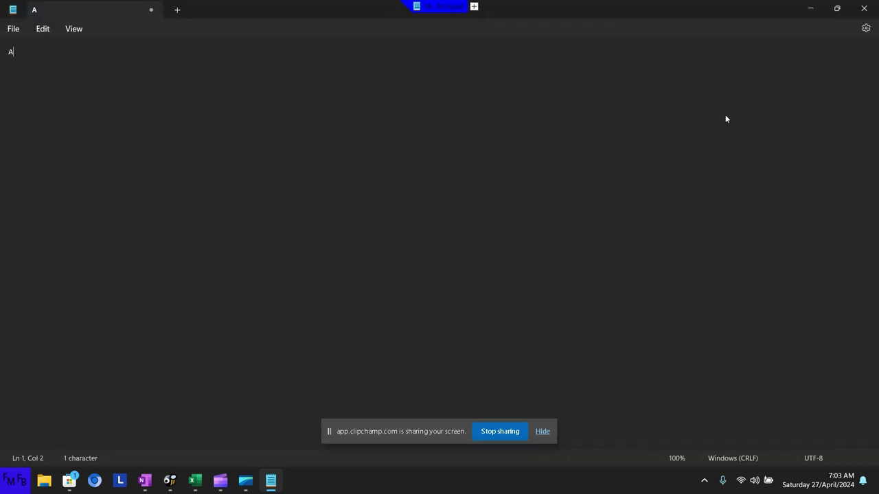
{"action": "type", "text": "fter creat"}
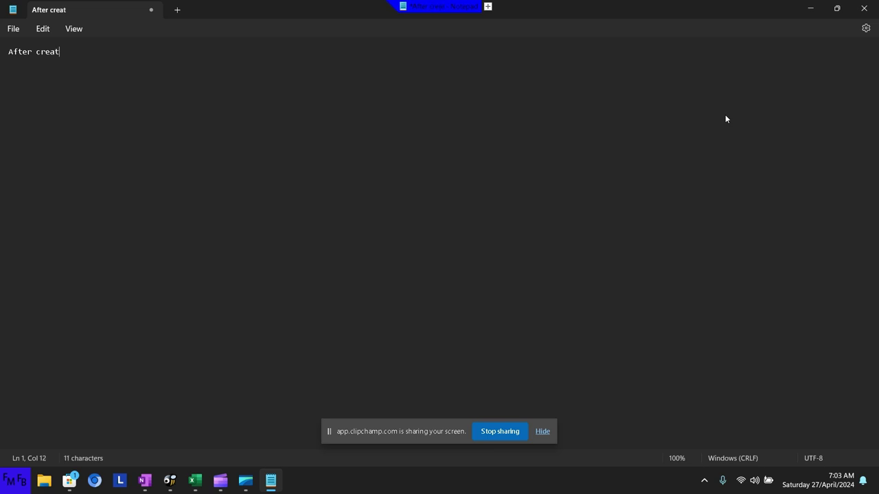
{"action": "type", "text": "ing the pi"}
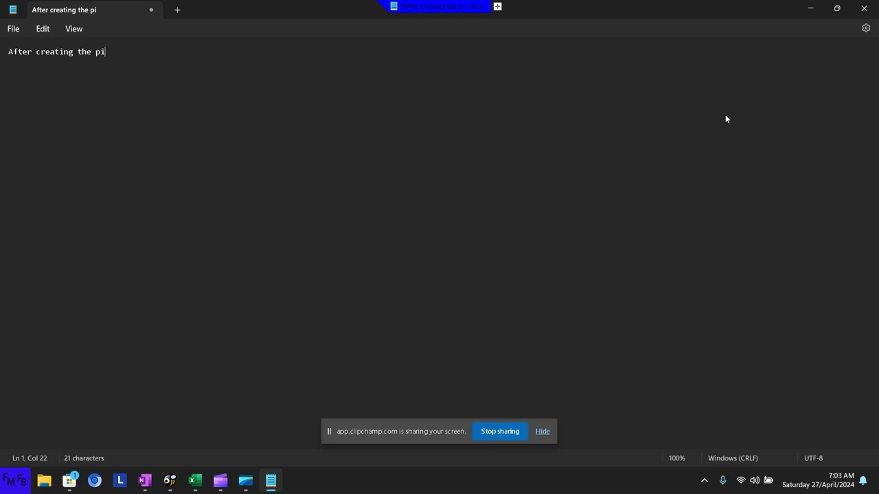
{"action": "type", "text": "vot chart"}
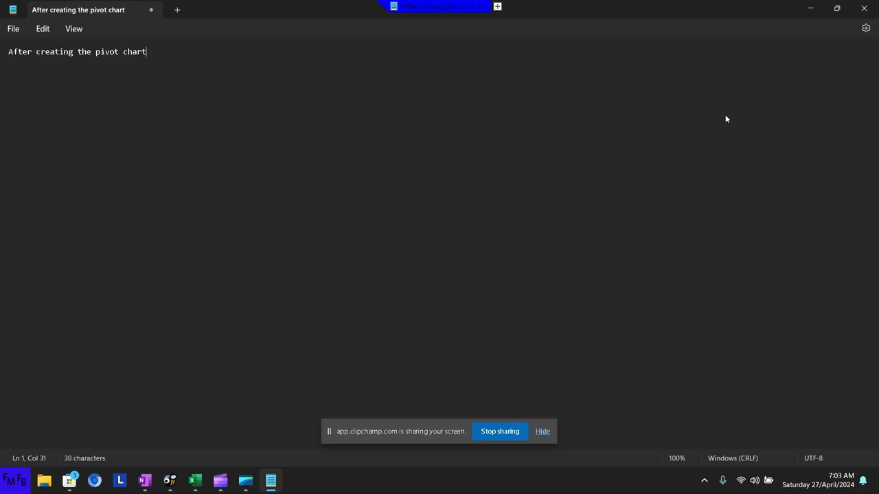
{"action": "type", "text": ", you "}
{"action": "type", "text": "need to "}
{"action": "type", "text": "right clic"}
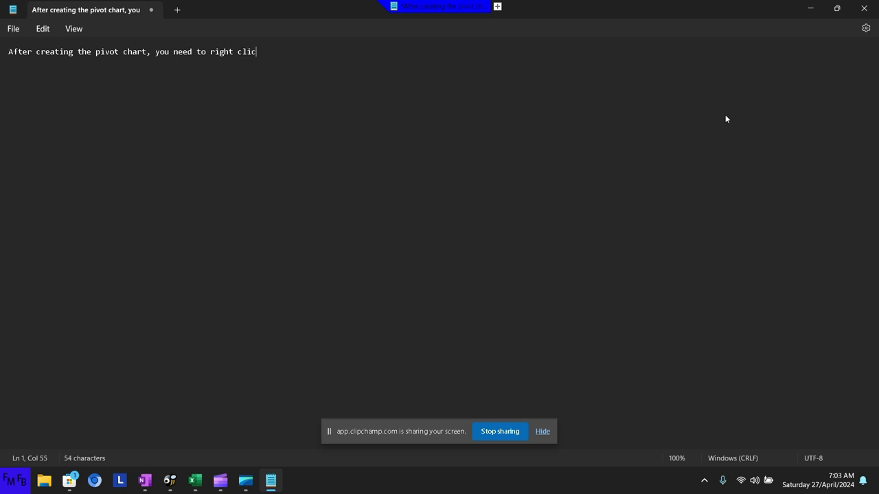
{"action": "type", "text": "k "}
{"action": "type", "text": "on the fil"}
{"action": "type", "text": "ter you w"}
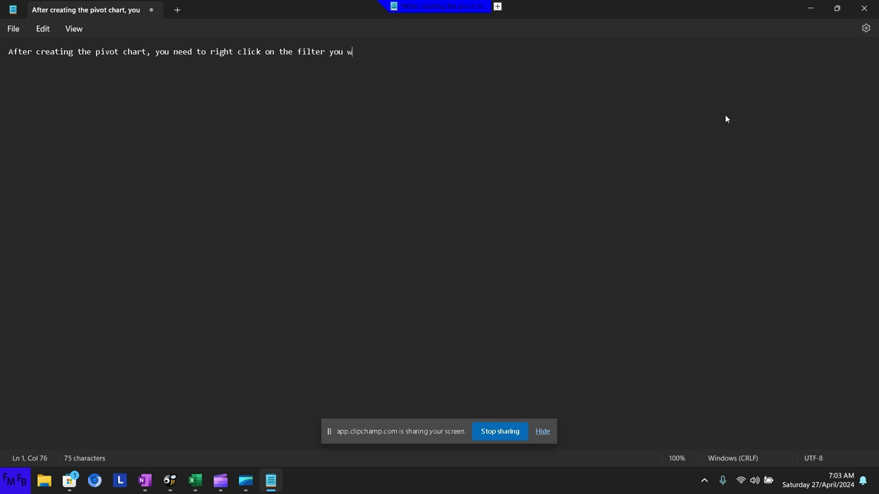
{"action": "type", "text": "ant to re"}
{"action": "type", "text": "mov"}
{"action": "type", "text": "e and"}
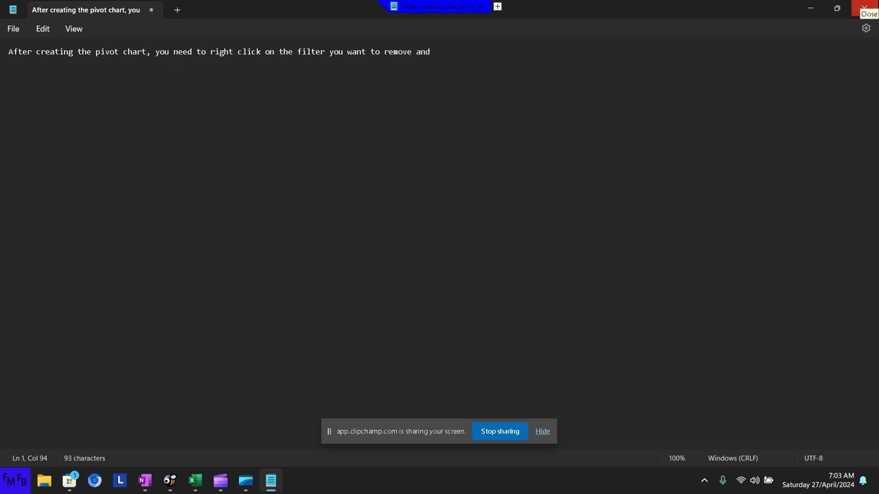
{"action": "left_click", "coordinate": [863, 8]}
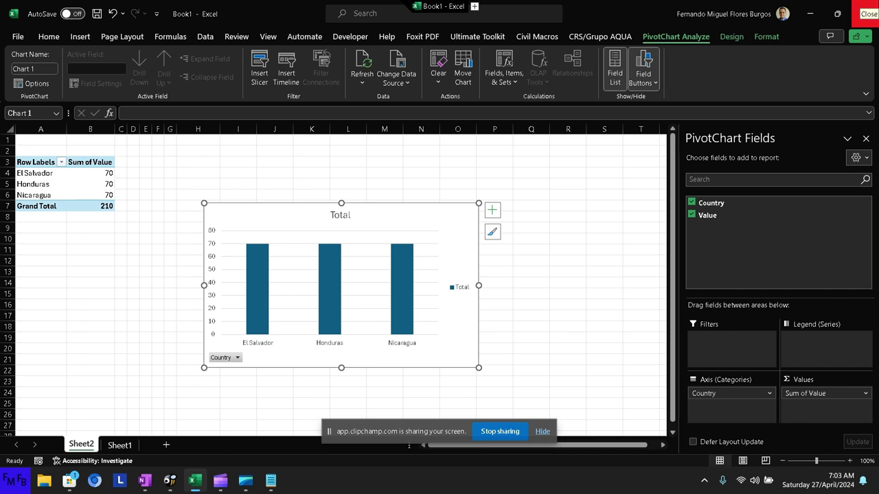
- Check the Country field button's context menu on the chart, then return to Notepad
{"action": "right_click", "coordinate": [235, 358]}
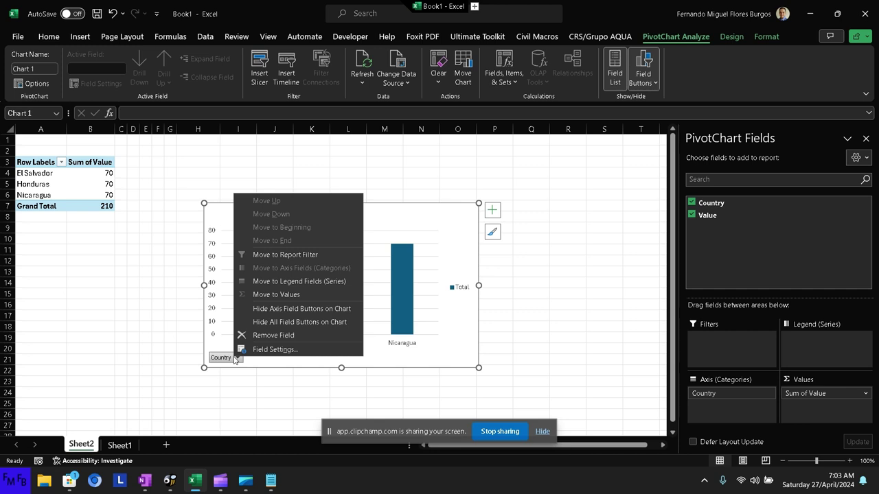
{"action": "key", "text": "Escape"}
{"action": "key", "text": "alt+Tab"}
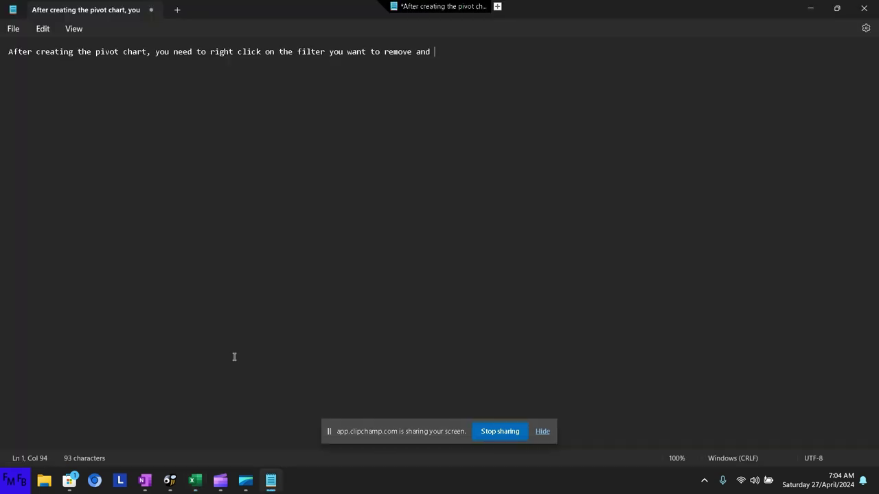
- Finish the English note with '…hide all field buttons on chart to hide all filters.' and begin the Spanish version
{"action": "type", "text": "ck on "}
{"action": "type", "text": "the filter you want"}
{"action": "type", "text": " to remove and then click h"}
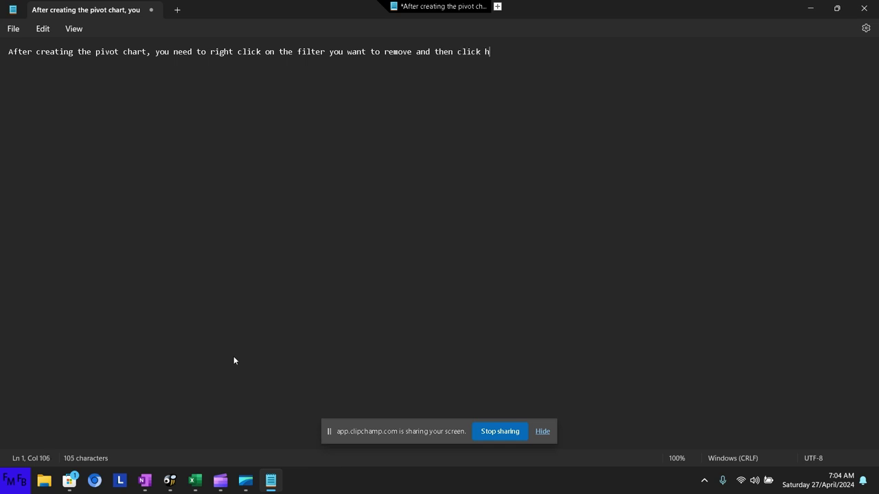
{"action": "type", "text": "ide a"}
{"action": "type", "text": "ll field "}
{"action": "type", "text": "buttons on"}
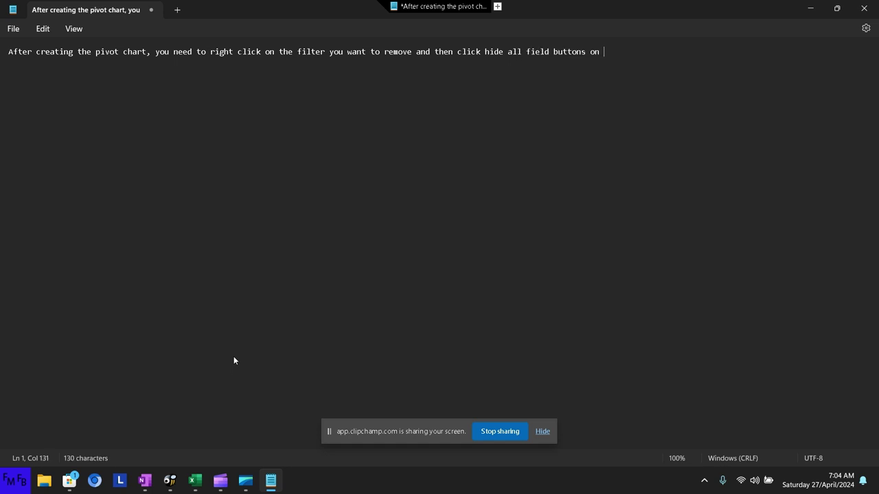
{"action": "type", "text": " chart to "}
{"action": "type", "text": "hide a"}
{"action": "type", "text": "ll filters"}
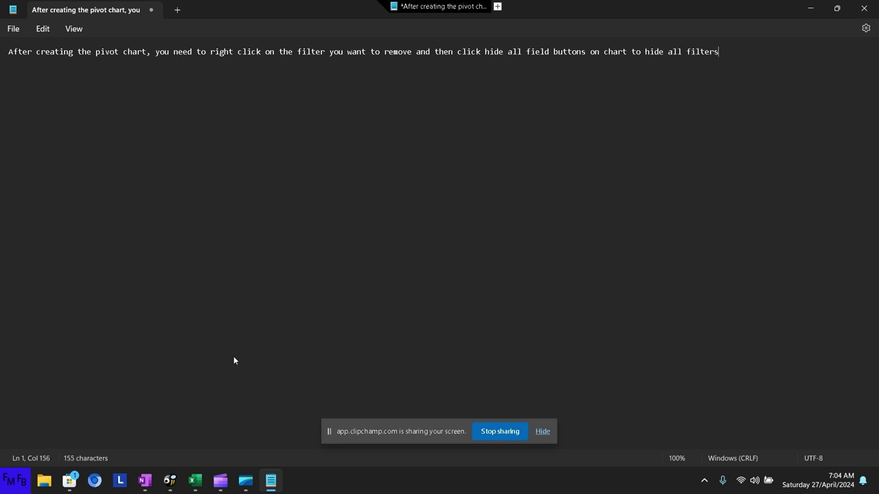
{"action": "type", "text": "./"}
{"action": "type", "text": "De"}
{"action": "type", "text": "spu"}
{"action": "type", "text": "és de c"}
{"action": "type", "text": "rear la "}
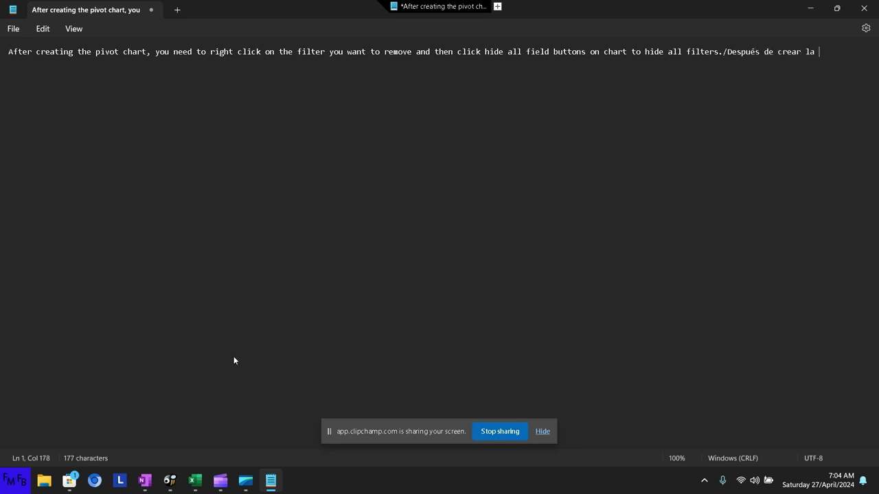
{"action": "type", "text": "g"}
{"action": "key", "text": "BackSpace"}
{"action": "type", "text": "pivot ch"}
{"action": "type", "text": "art"}
{"action": "type", "text": ", hay q"}
{"action": "type", "text": "ue dar cl"}
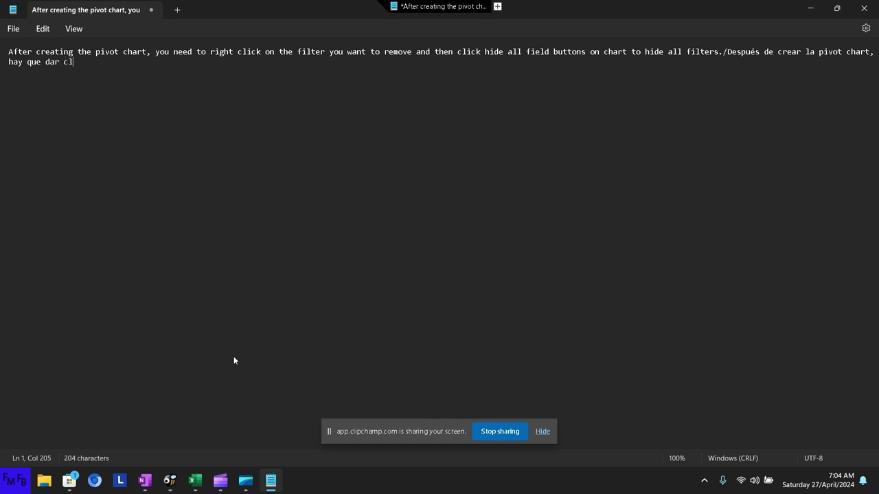
{"action": "type", "text": "ci"}
{"action": "type", "text": "i"}
{"action": "type", "text": "c en"}
- Change Notepad's font size to 20 so the bilingual note displays larger
{"action": "key", "text": "ctrl+a"}
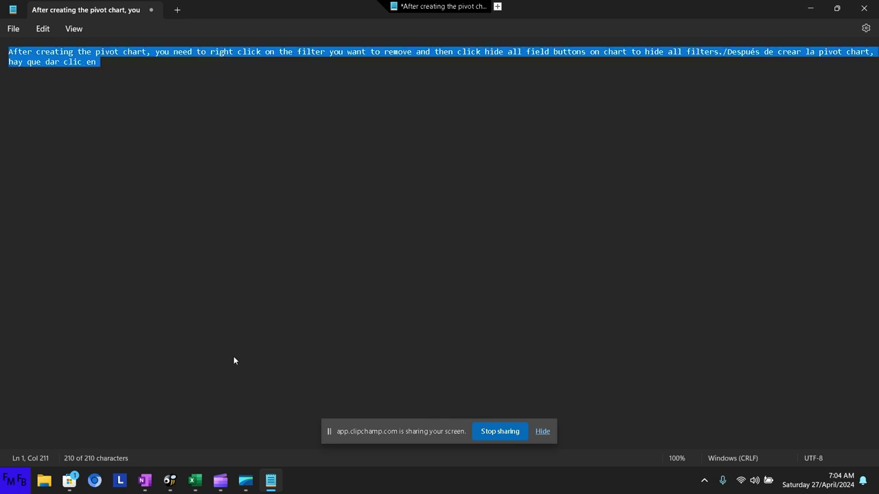
{"action": "left_click", "coordinate": [68, 35]}
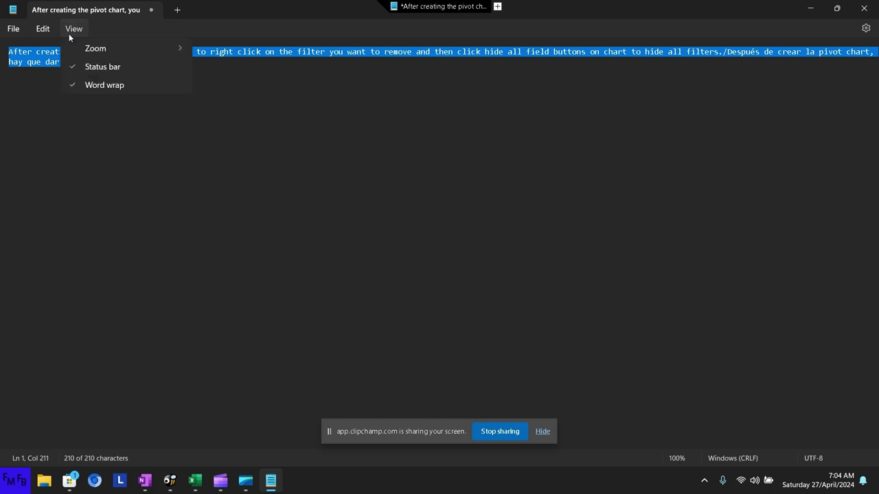
{"action": "left_click", "coordinate": [44, 30]}
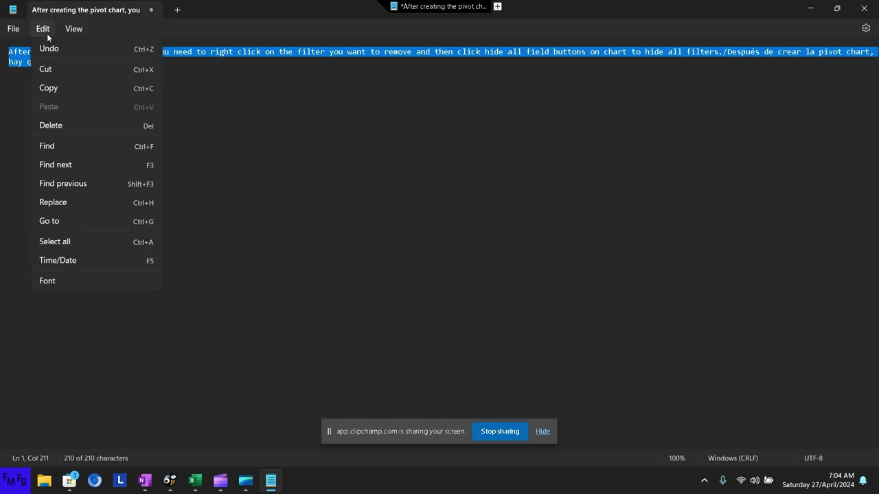
{"action": "left_click", "coordinate": [45, 281]}
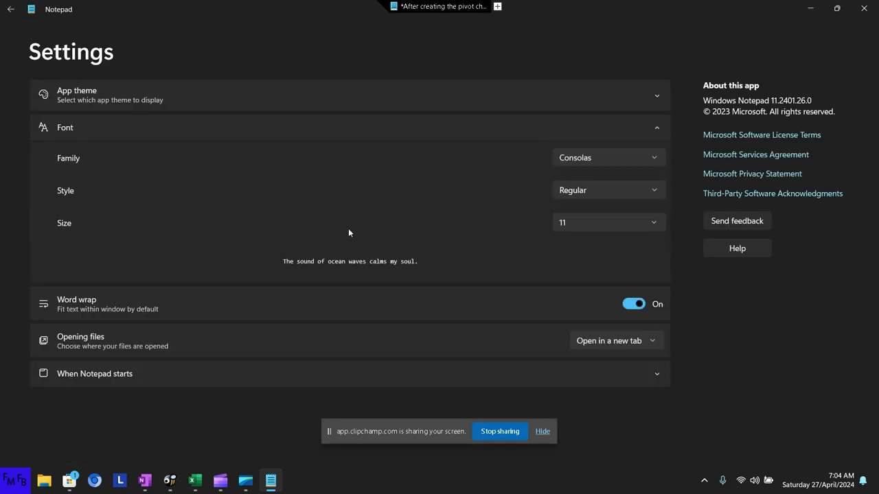
{"action": "left_click", "coordinate": [582, 222]}
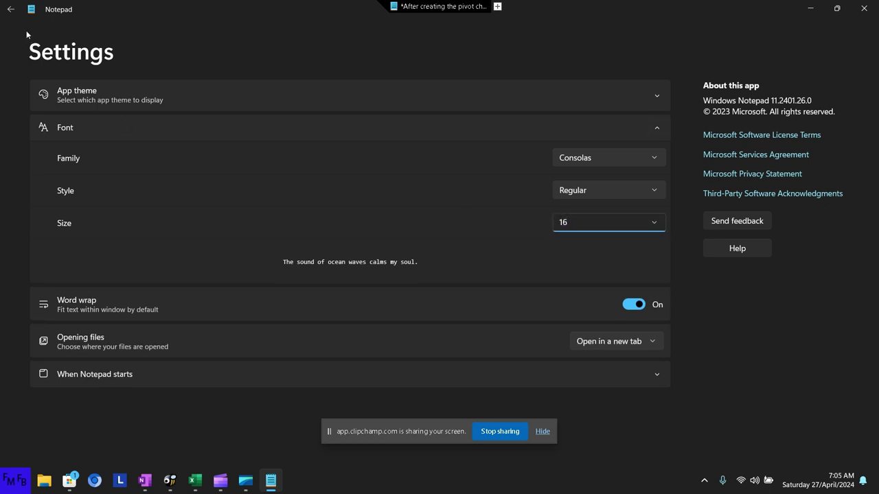
{"action": "left_click", "coordinate": [12, 10]}
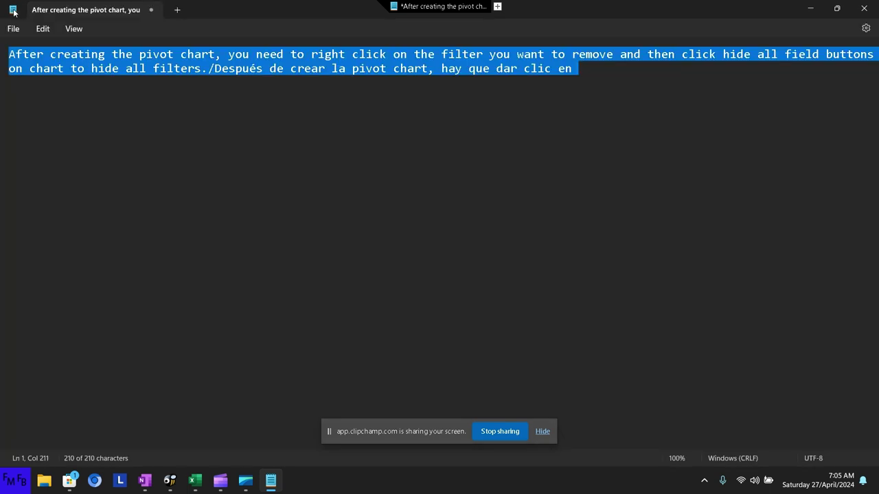
{"action": "left_click", "coordinate": [42, 29]}
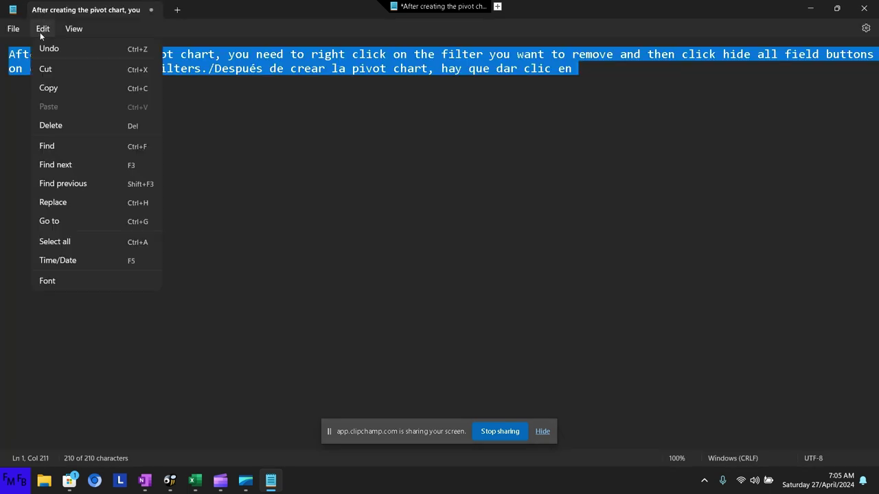
{"action": "left_click", "coordinate": [47, 281]}
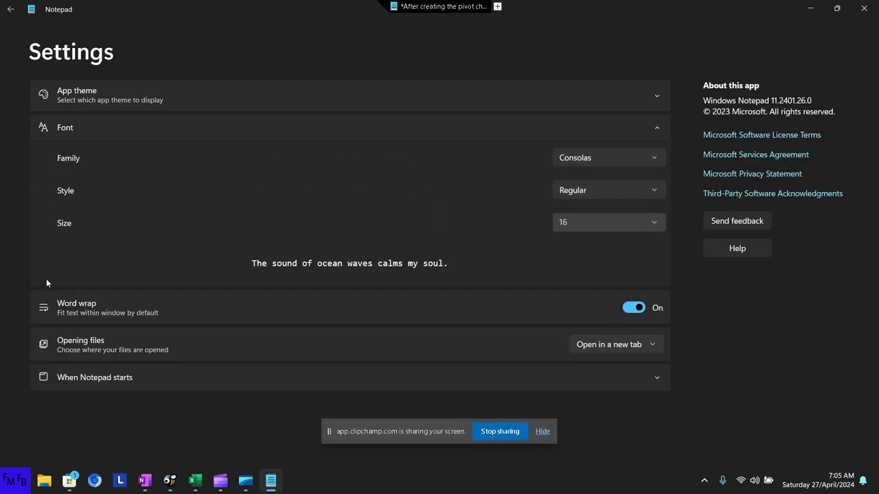
{"action": "left_click", "coordinate": [594, 222]}
{"action": "type", "text": "2"}
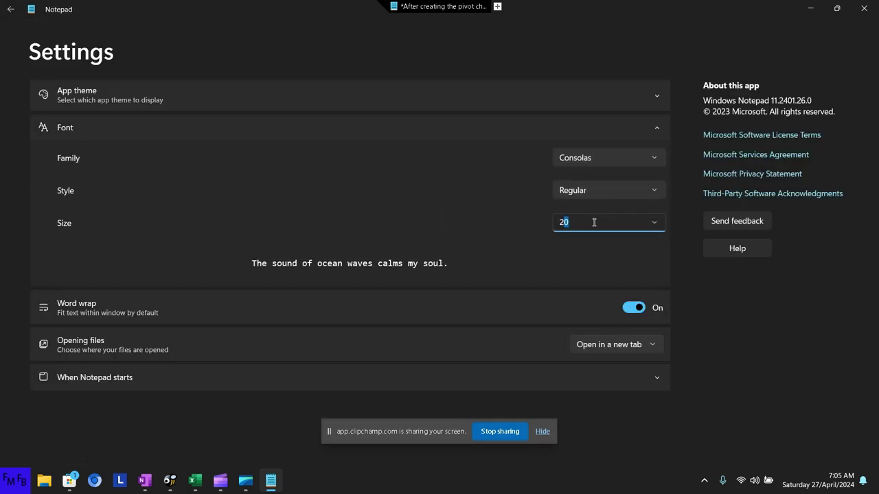
{"action": "type", "text": "0"}
{"action": "left_click", "coordinate": [11, 10]}
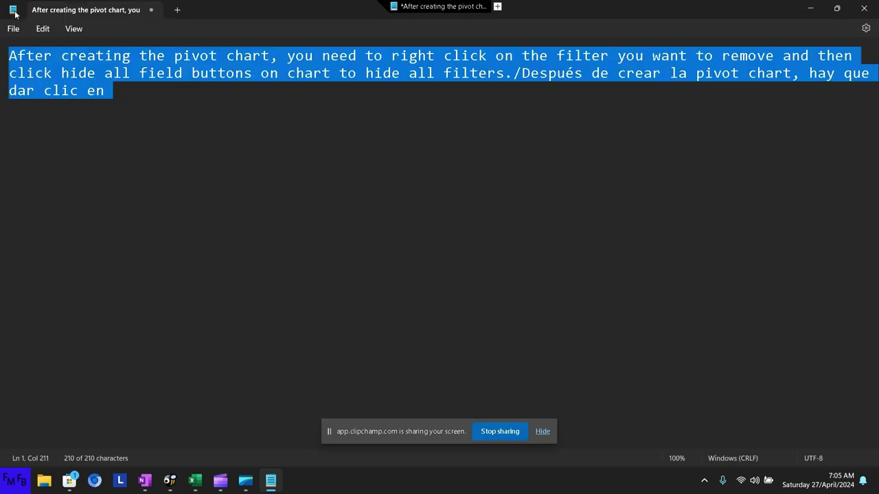
{"action": "left_click", "coordinate": [119, 84]}
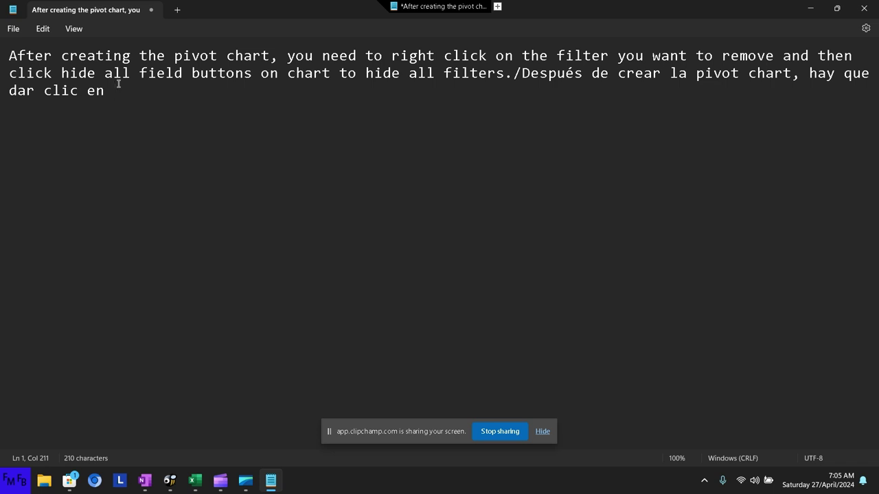
- Continue the Spanish text with 'uno de los filtros en la gráfica y luego se le da hide'
{"action": "type", "text": "un"}
{"action": "type", "text": "o de "}
{"action": "type", "text": "los filtr"}
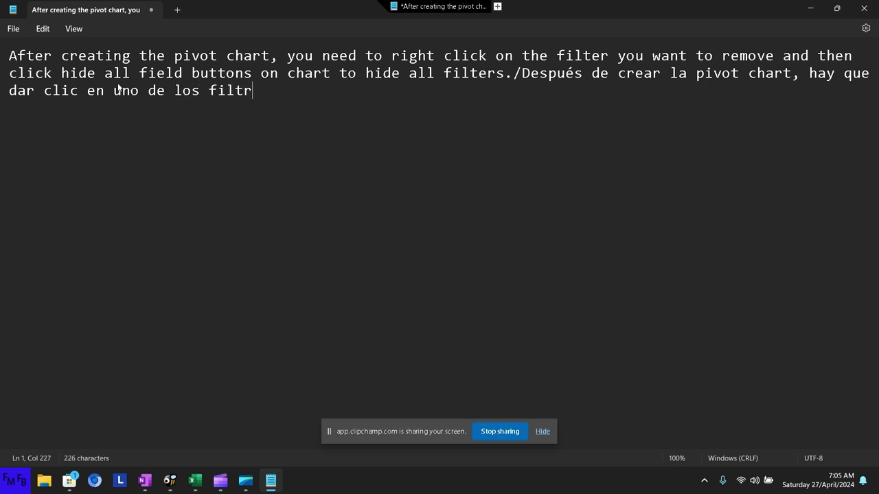
{"action": "type", "text": "os en la gr"}
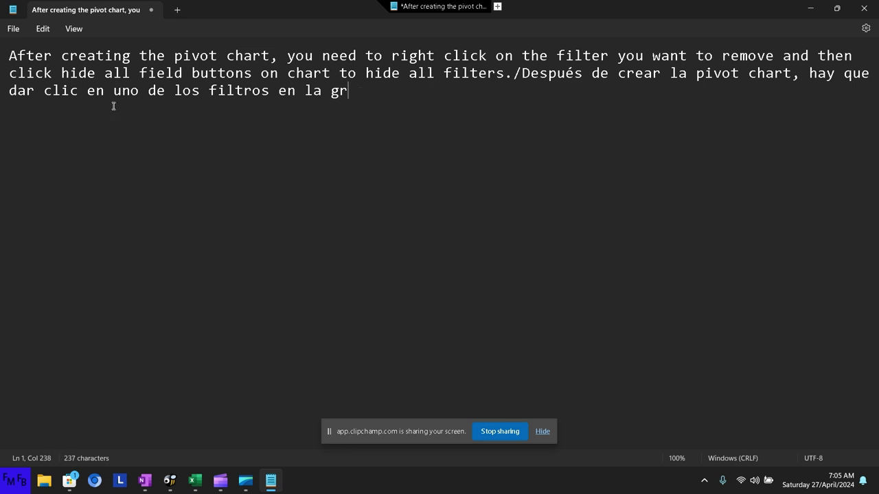
{"action": "key", "text": "BackSpace"}
{"action": "type", "text": "r"}
{"action": "double_click", "coordinate": [113, 108]}
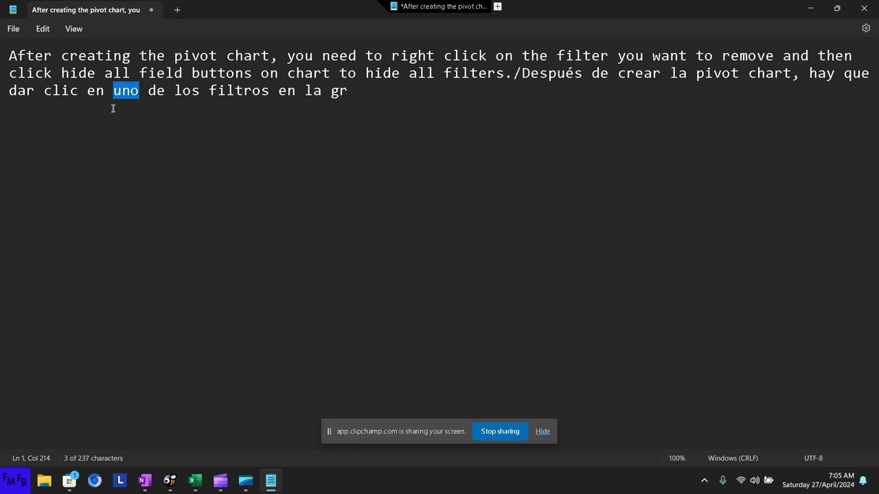
{"action": "left_click", "coordinate": [375, 91]}
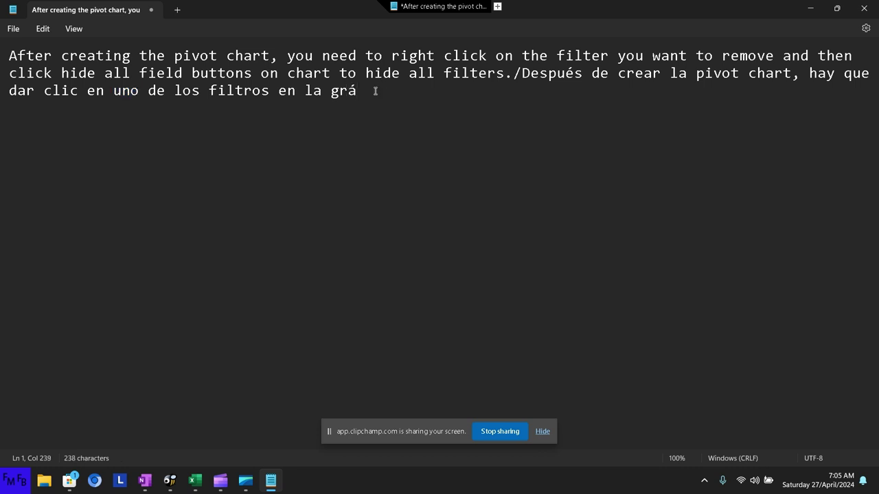
{"action": "type", "text": "fica y "}
{"action": "type", "text": "luego se "}
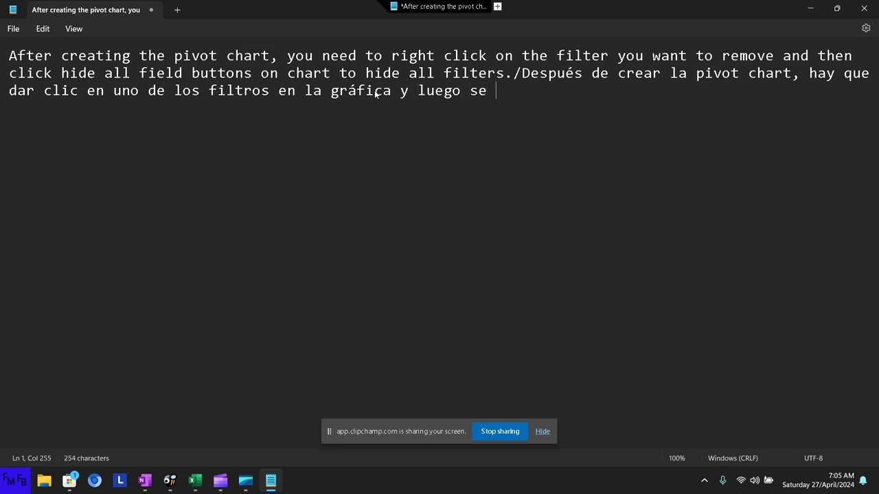
{"action": "type", "text": "le da hi"}
{"action": "type", "text": "de"}
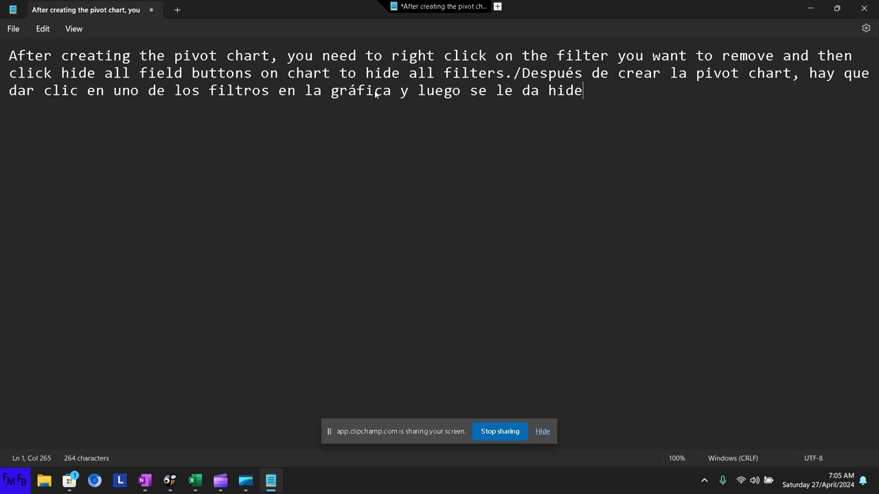
- End the Spanish text with '…para esconder todos los filtros en la pivot chart.'
{"action": "type", "text": " all "}
{"action": "type", "text": "field b"}
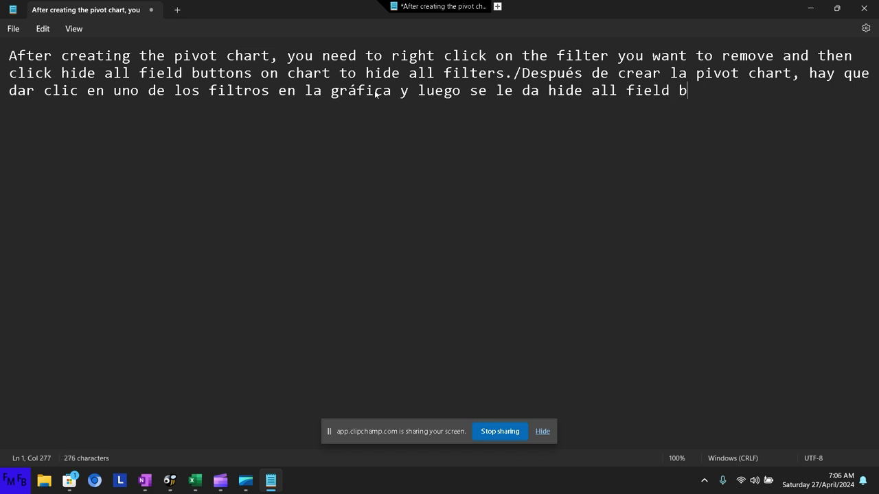
{"action": "type", "text": "uttons on c"}
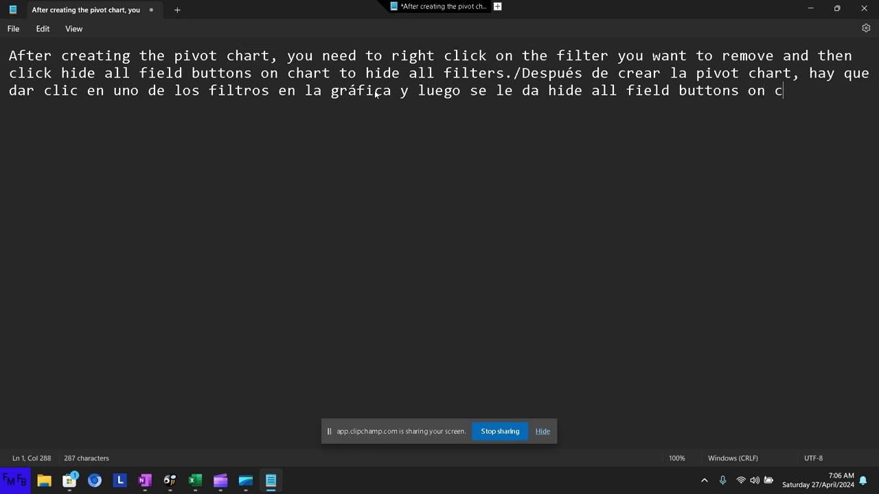
{"action": "type", "text": "hart to "}
{"action": "type", "text": "hide a"}
{"action": "key", "text": "BackSpace"}
{"action": "key", "text": "BackSpace"}
{"action": "key", "text": "BackSpace"}
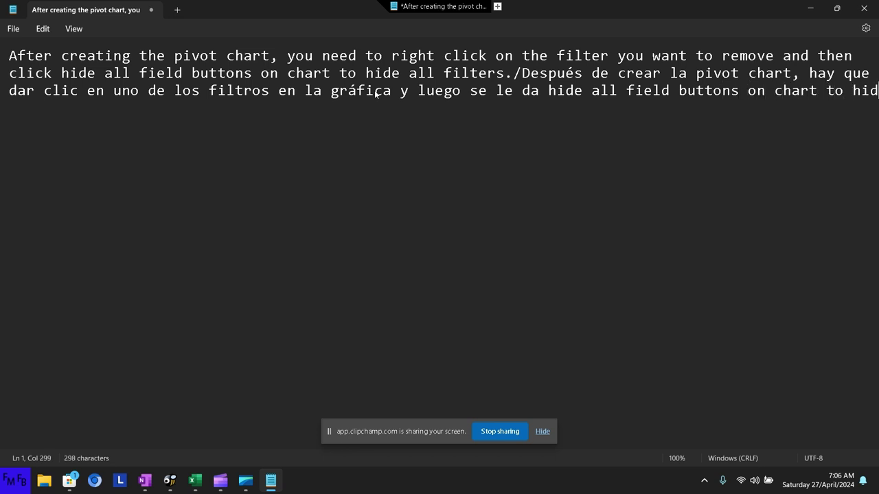
{"action": "key", "text": "BackSpace"}
{"action": "key", "text": "BackSpace"}
{"action": "key", "text": "BackSpace"}
{"action": "key", "text": "BackSpace"}
{"action": "key", "text": "BackSpace"}
{"action": "key", "text": "BackSpace"}
{"action": "type", "text": "para escon"}
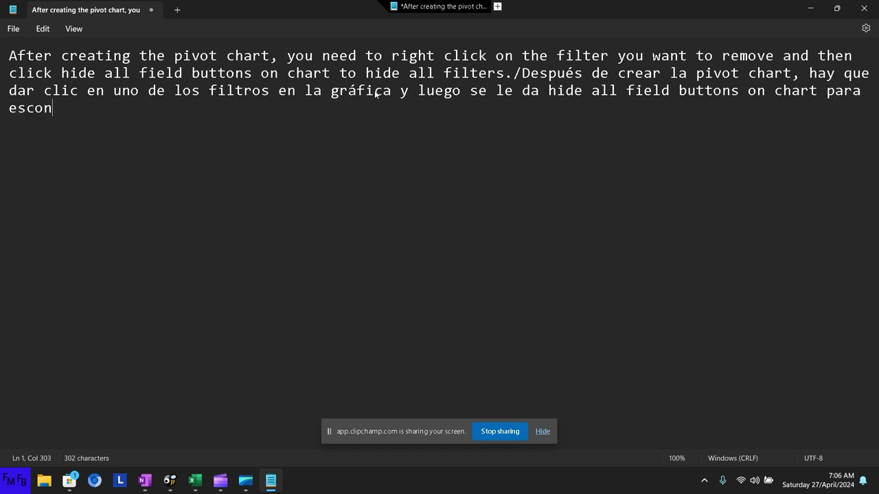
{"action": "type", "text": "der tod"}
{"action": "type", "text": "os los fil"}
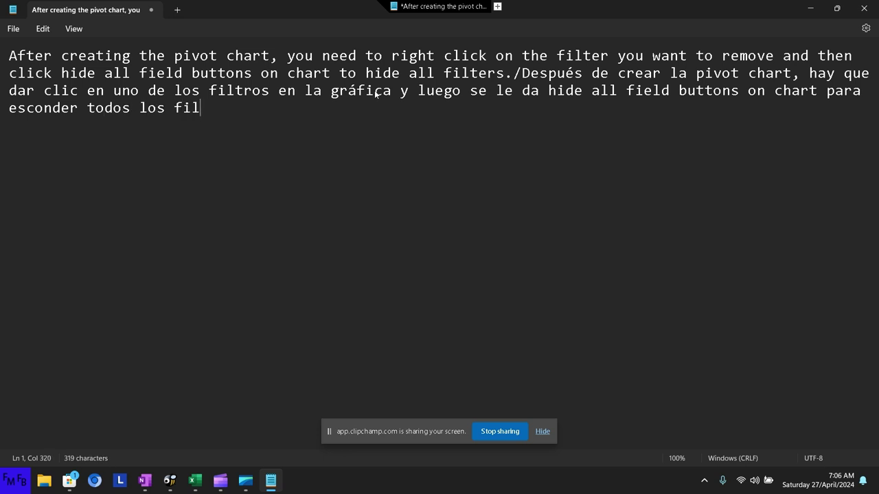
{"action": "type", "text": "tros en la "}
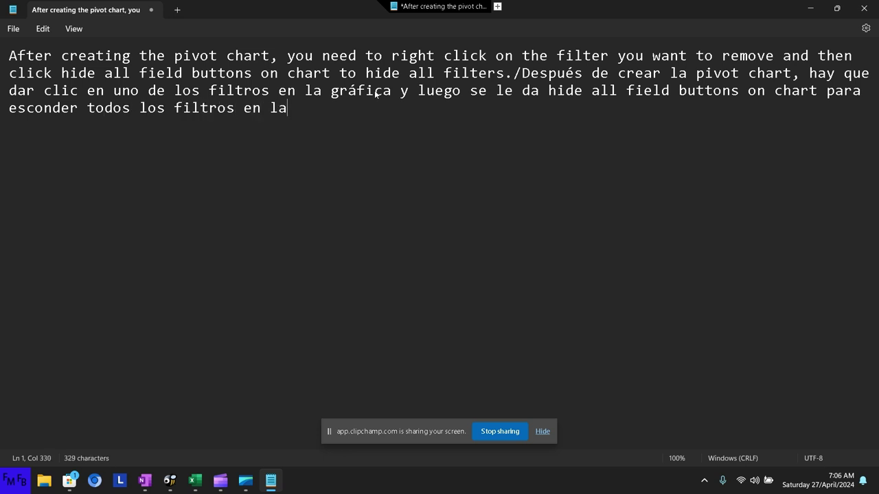
{"action": "type", "text": "g"}
{"action": "type", "text": "r"}
{"action": "key", "text": "BackSpace"}
{"action": "key", "text": "BackSpace"}
{"action": "key", "text": "BackSpace"}
{"action": "type", "text": "pivot "}
{"action": "type", "text": "chart."}
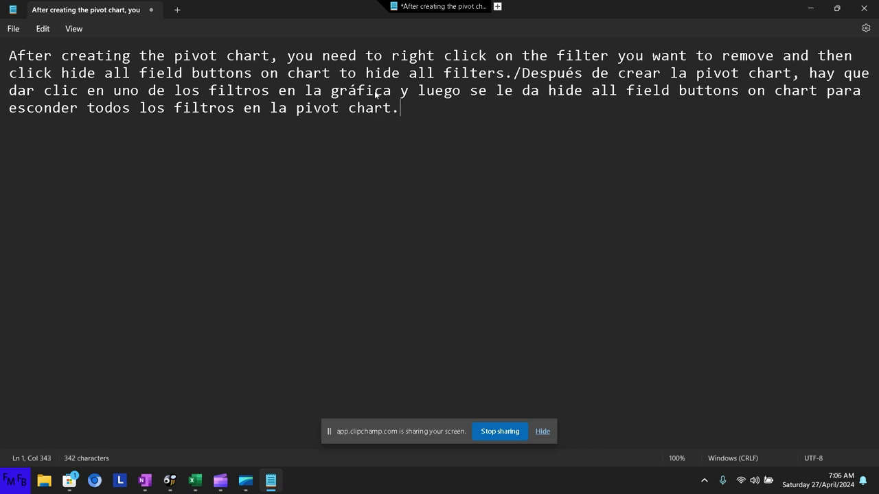
- In the English sentence, change 'the filter you want to remove' to 'a filter in the graph'
{"action": "key", "text": "Up"}
{"action": "key", "text": "Up"}
{"action": "key", "text": "Up"}
{"action": "key", "text": "ctrl+Right"}
{"action": "key", "text": "ctrl+Right"}
{"action": "key", "text": "ctrl+Right"}
{"action": "key", "text": "ctrl+shift+Right"}
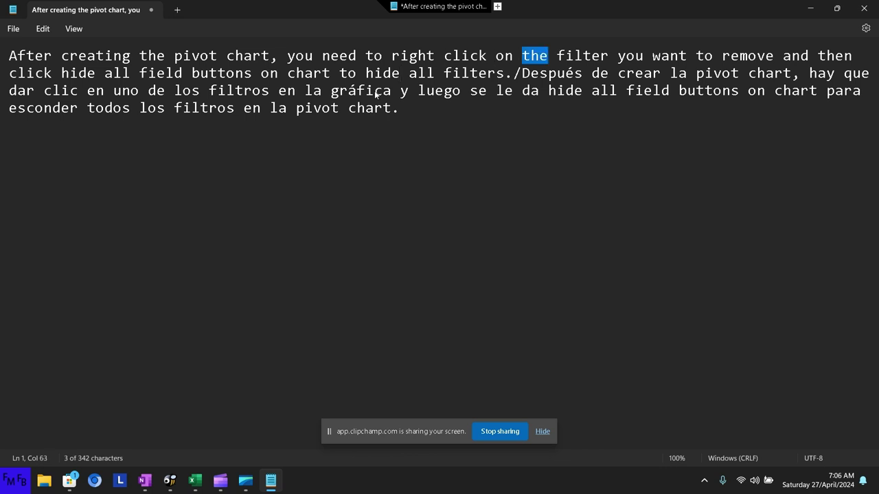
{"action": "type", "text": "a"}
{"action": "key", "text": "ctrl+Right"}
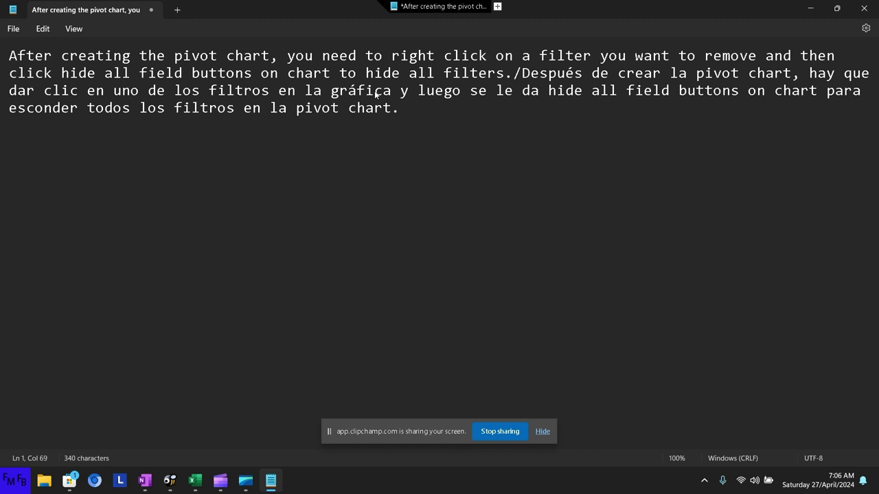
{"action": "key", "text": "ctrl+shift+Right"}
{"action": "key", "text": "ctrl+shift+Right"}
{"action": "key", "text": "ctrl+shift+Right"}
{"action": "key", "text": "ctrl+shift+Right"}
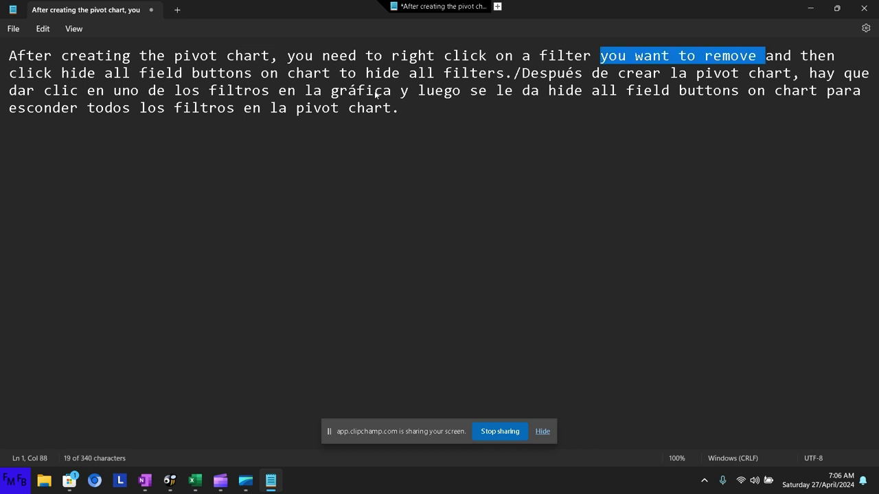
{"action": "type", "text": "in the "}
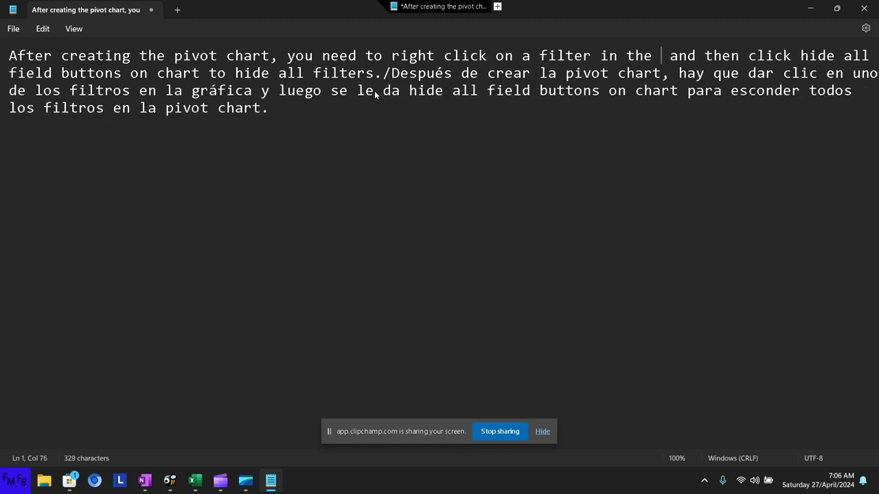
{"action": "type", "text": "graph"}
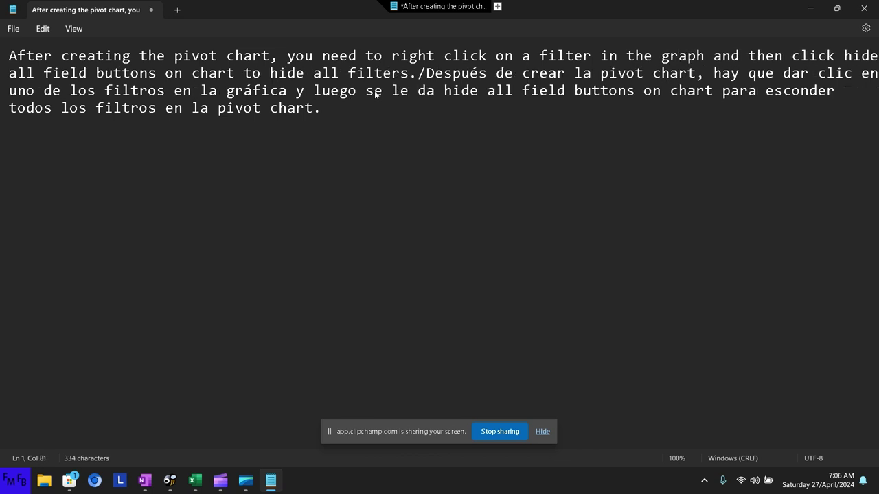